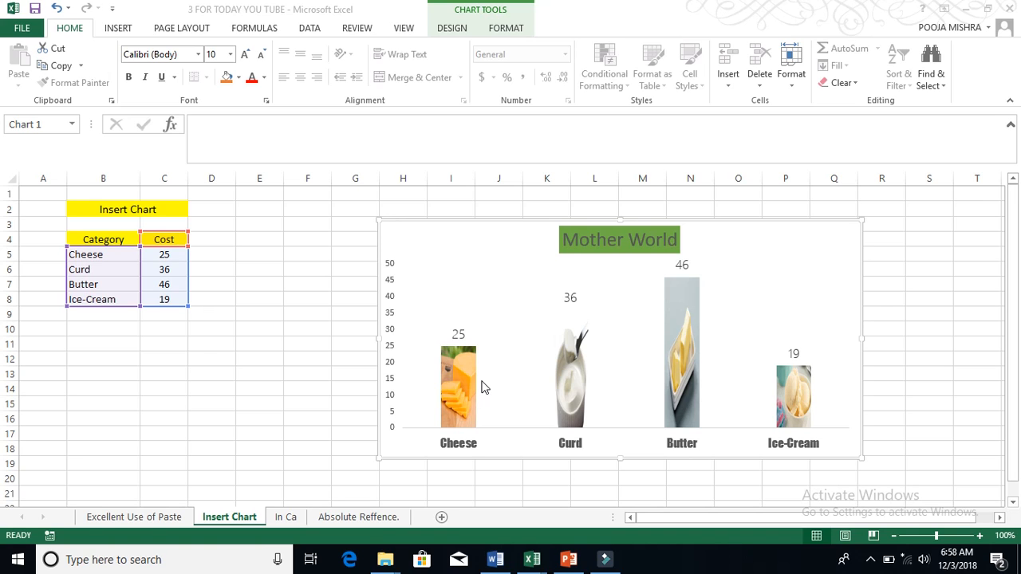
# - Move the Mother World chart slightly up toward the data table and shrink it from its upper corner
pyautogui.click(163, 325)
pyautogui.click(163, 325)
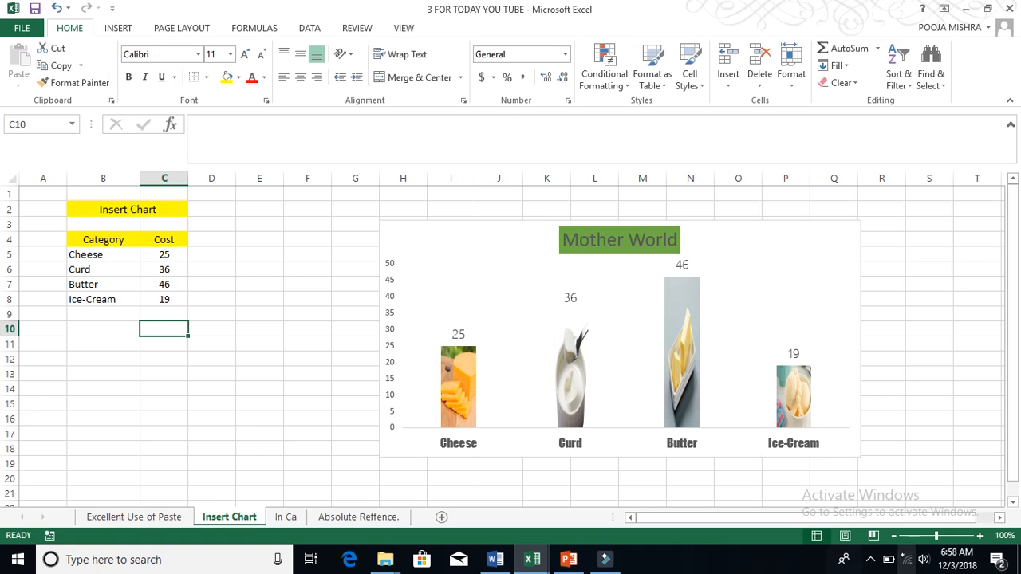
pyautogui.click(448, 260)
pyautogui.moveTo(429, 232); pyautogui.dragTo(415, 250)
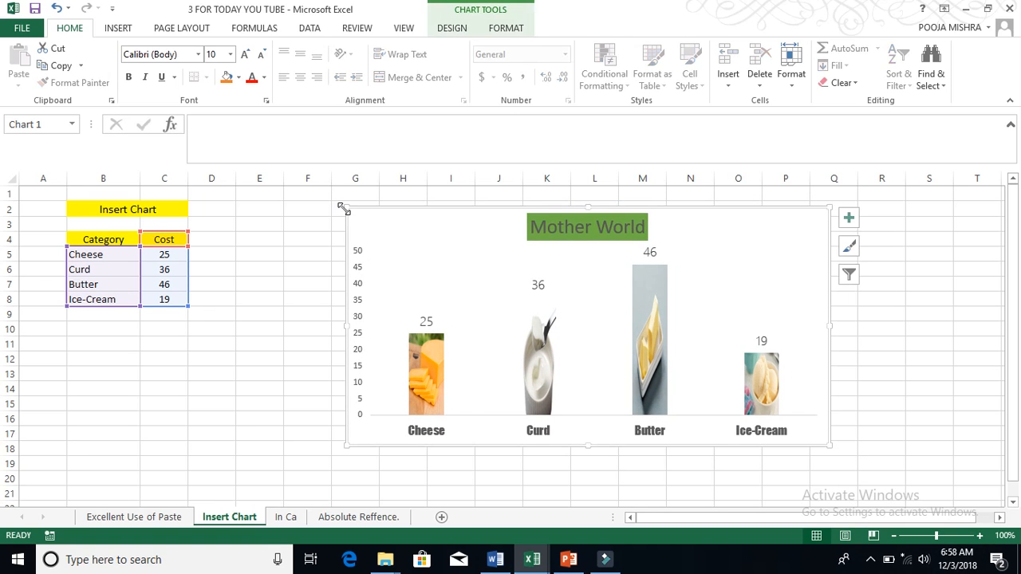
pyautogui.moveTo(343, 207); pyautogui.dragTo(375, 231)
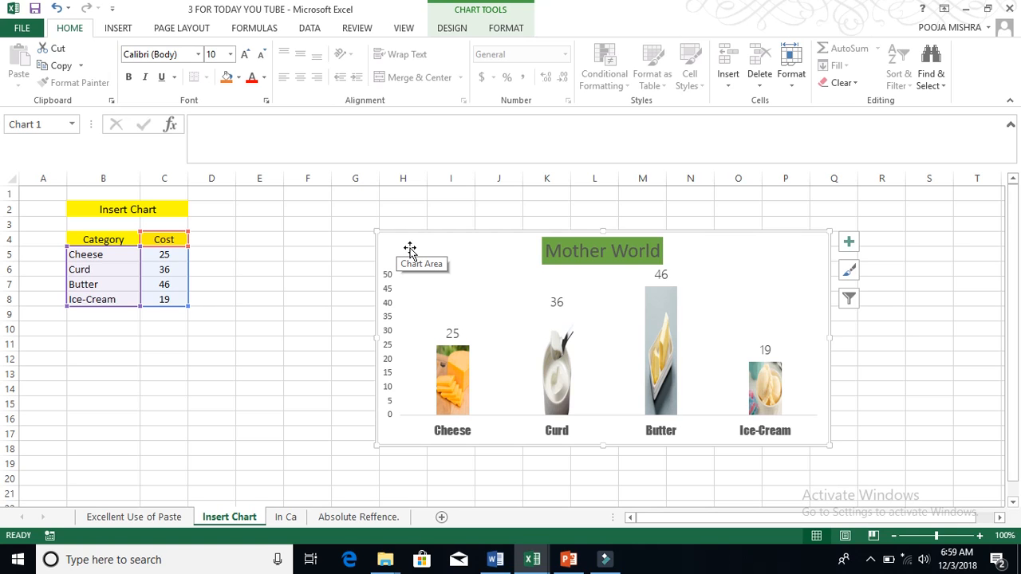
# - Delete the Mother World chart from the Insert Chart sheet
pyautogui.rightClick(410, 250)
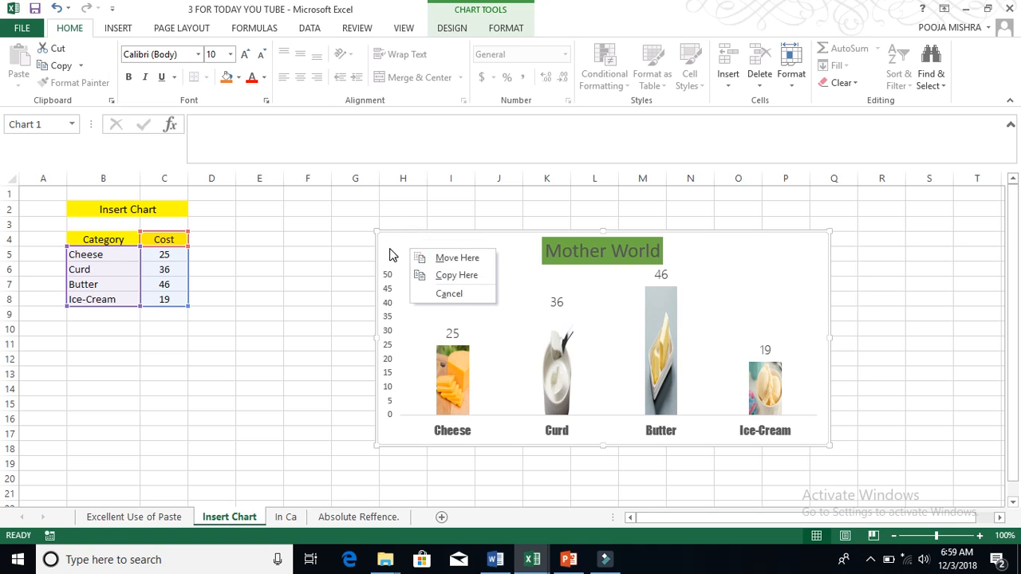
pyautogui.click(381, 235)
pyautogui.click(410, 259)
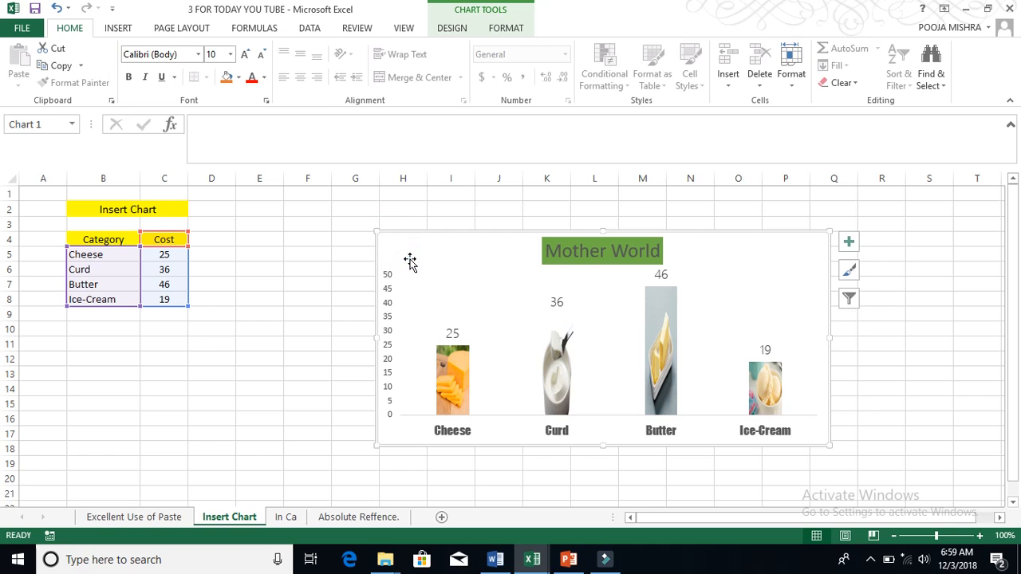
pyautogui.press('Delete')
pyautogui.click(430, 299)
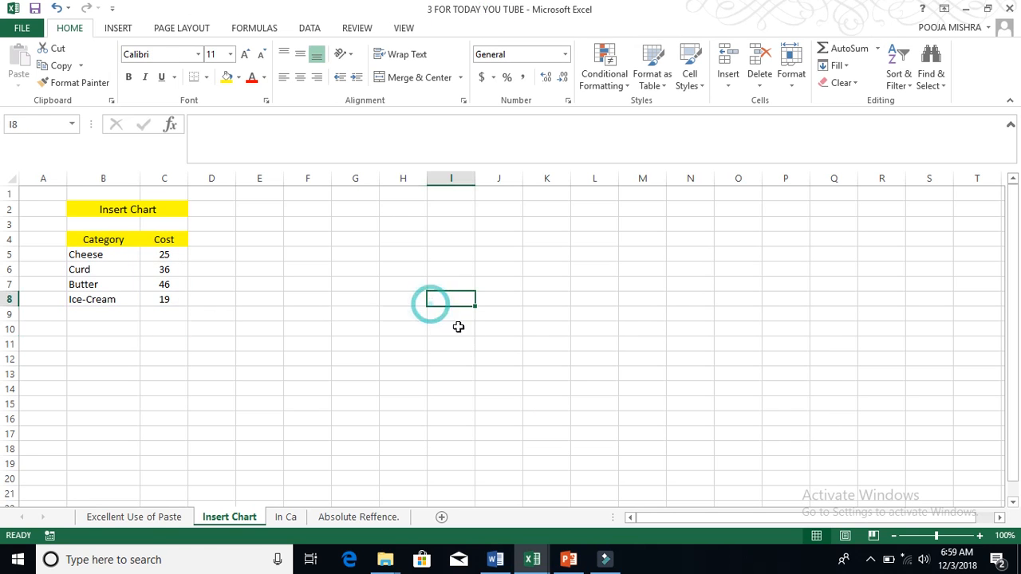
# - Insert a clustered column chart from B5:C8 and place it beside the data table, over about columns F to M
pyautogui.moveTo(91, 255); pyautogui.dragTo(148, 298)
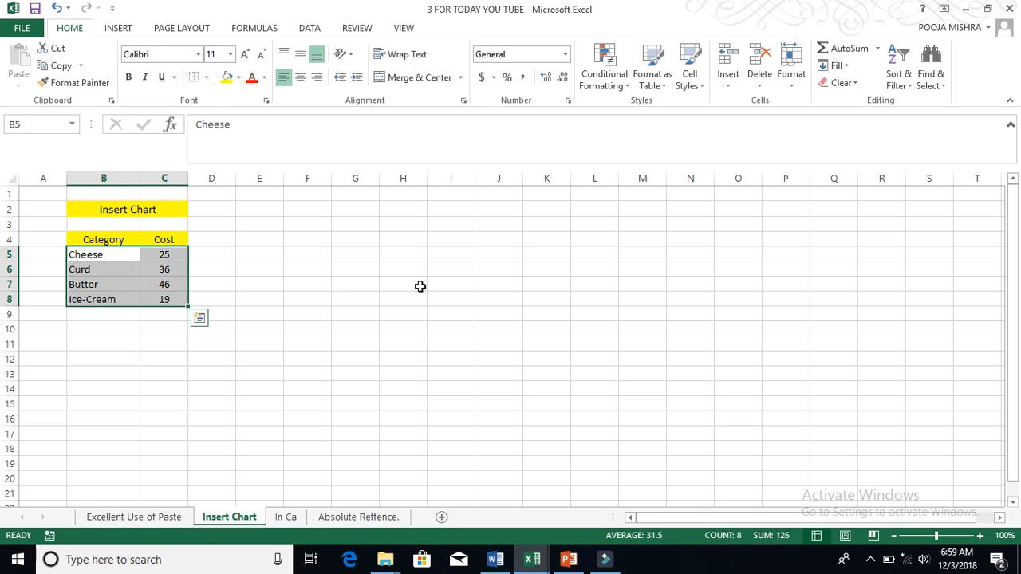
pyautogui.click(118, 28)
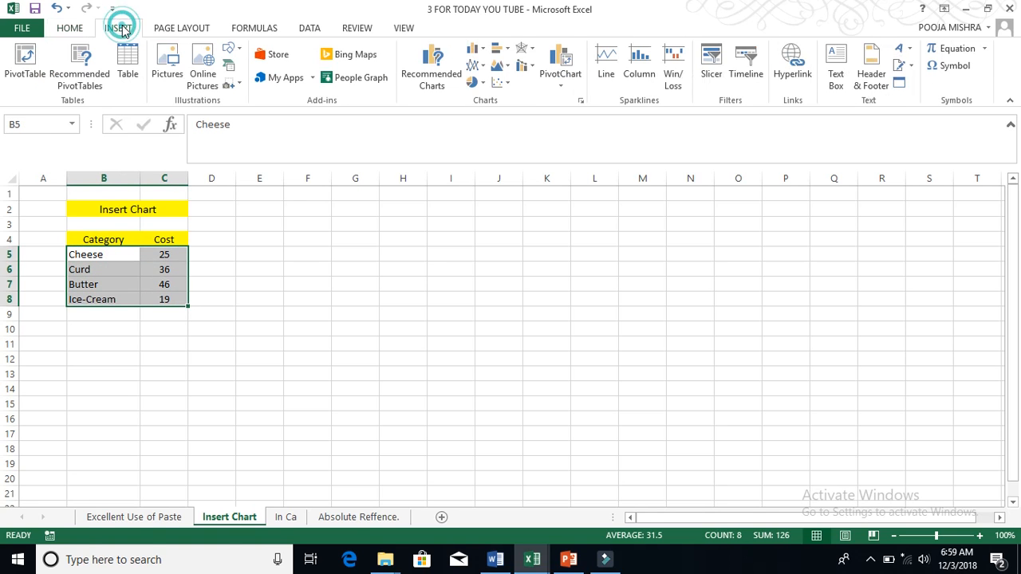
pyautogui.click(477, 52)
pyautogui.click(479, 100)
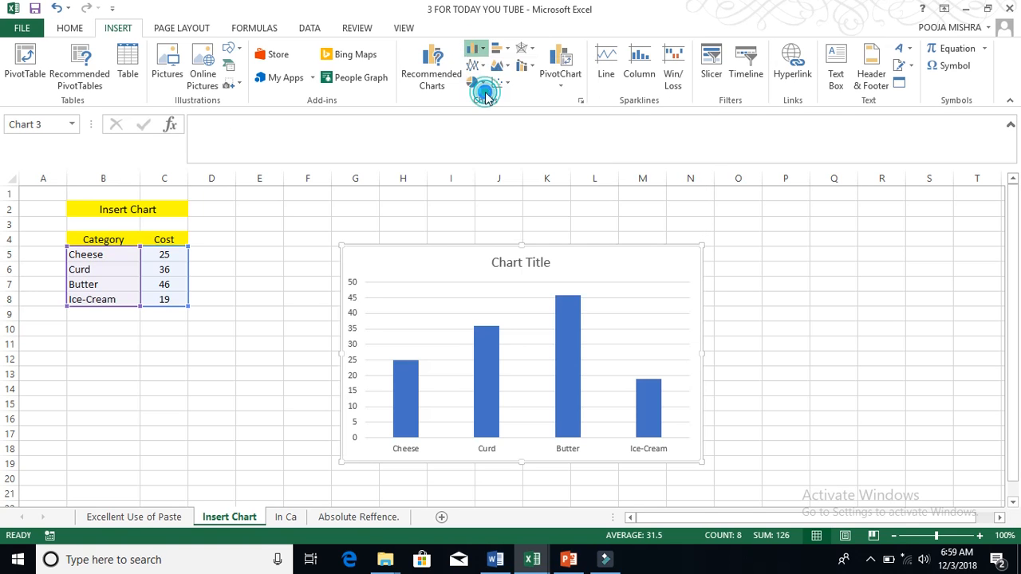
pyautogui.moveTo(420, 262); pyautogui.dragTo(354, 228)
# - Remove the gridlines from the new column chart
pyautogui.click(336, 360)
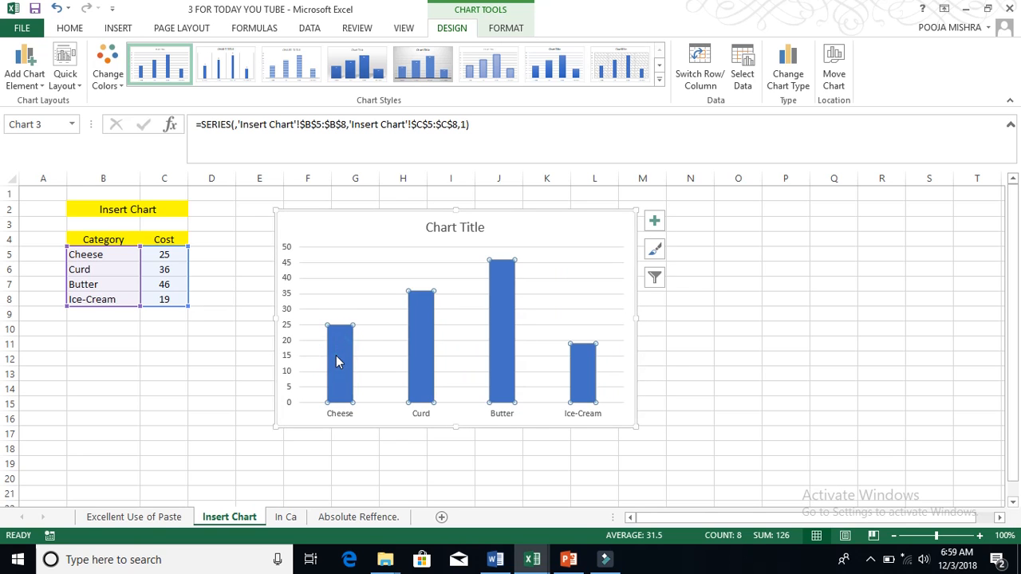
pyautogui.click(333, 291)
pyautogui.click(340, 351)
pyautogui.click(654, 220)
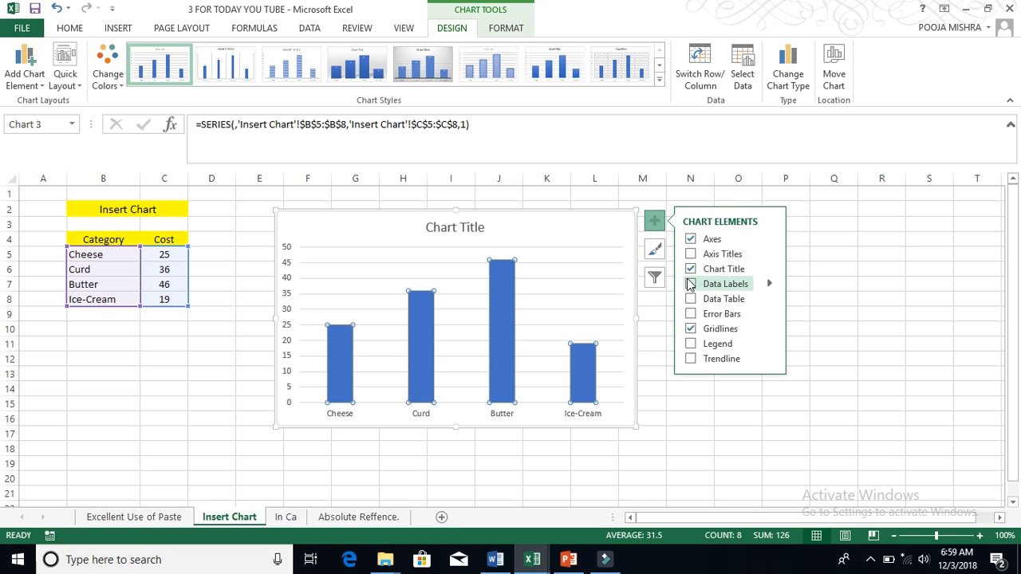
pyautogui.click(691, 328)
# - Fill only the Cheese column with the picture file "Cheese - Copy"
pyautogui.click(348, 342)
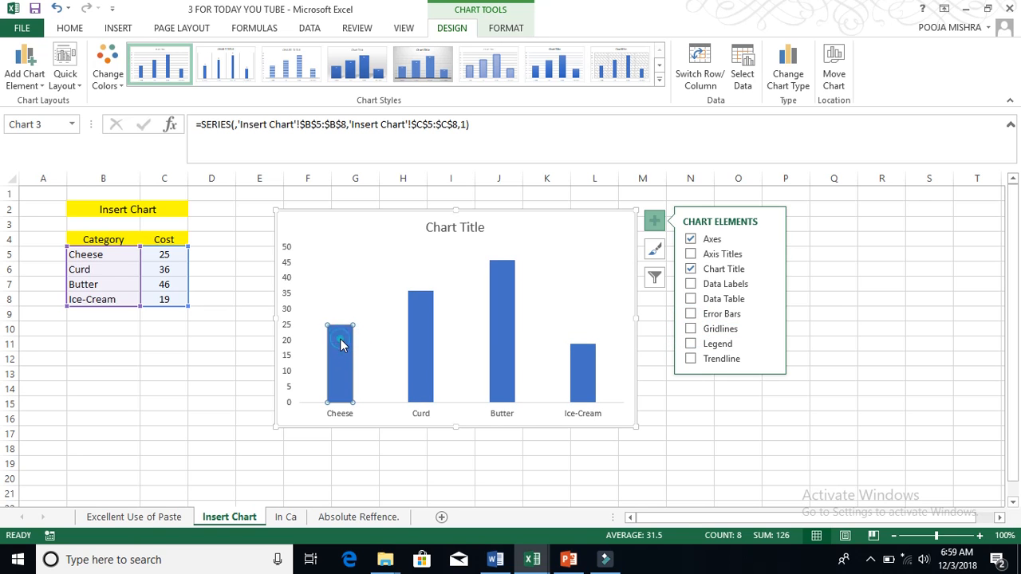
pyautogui.doubleClick(341, 344)
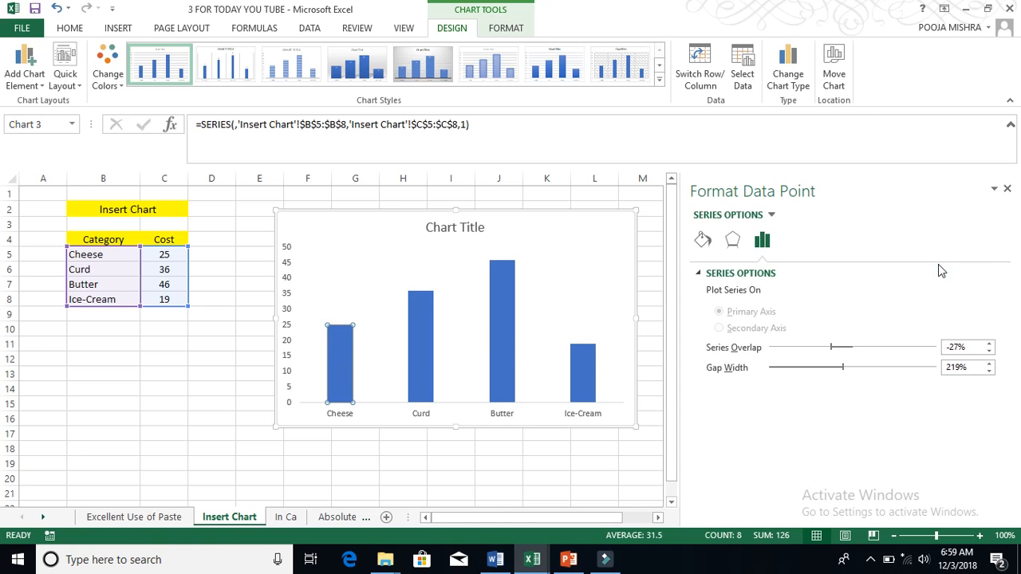
pyautogui.click(703, 239)
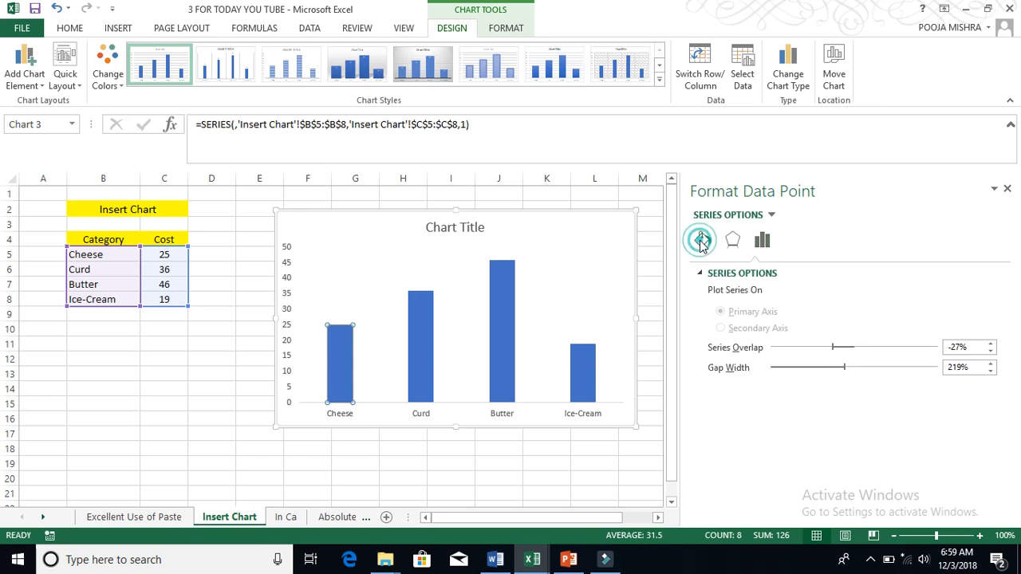
pyautogui.click(711, 344)
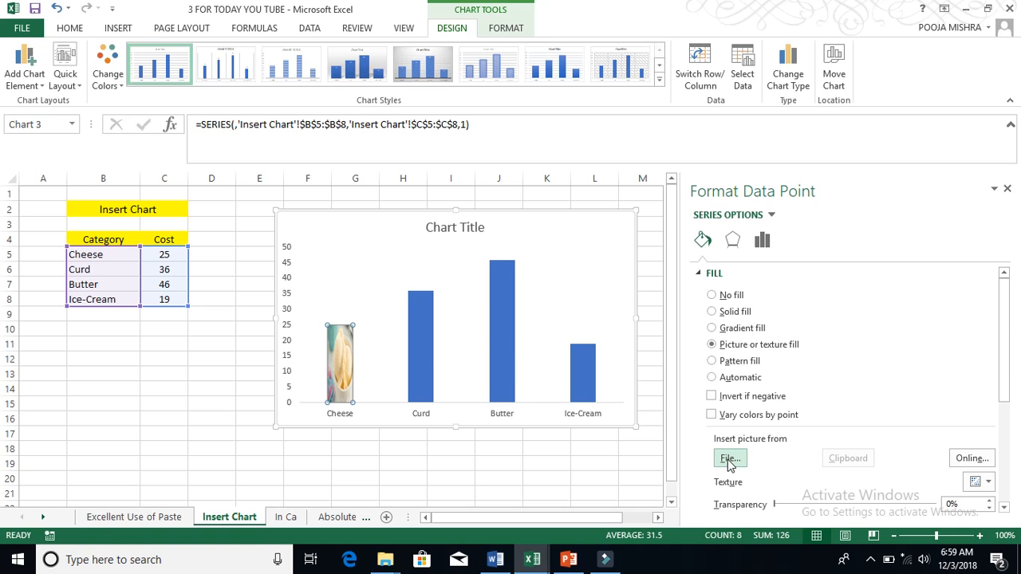
pyautogui.click(729, 459)
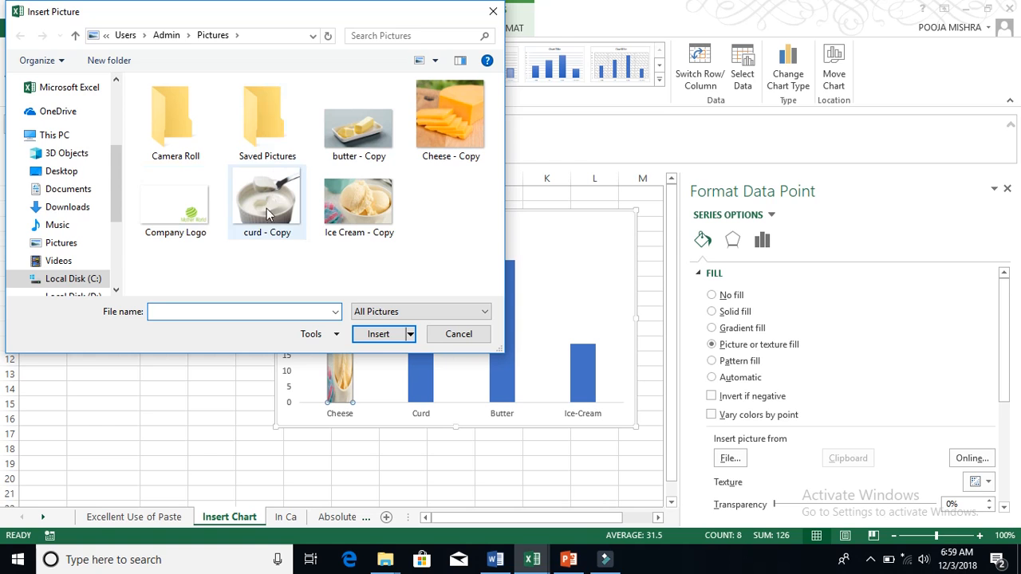
pyautogui.click(441, 126)
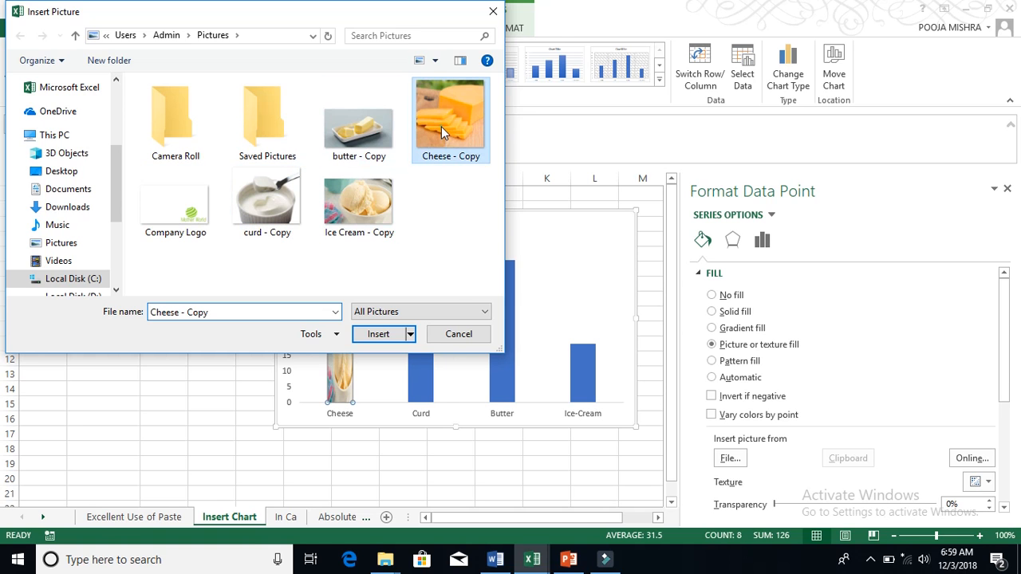
pyautogui.click(378, 335)
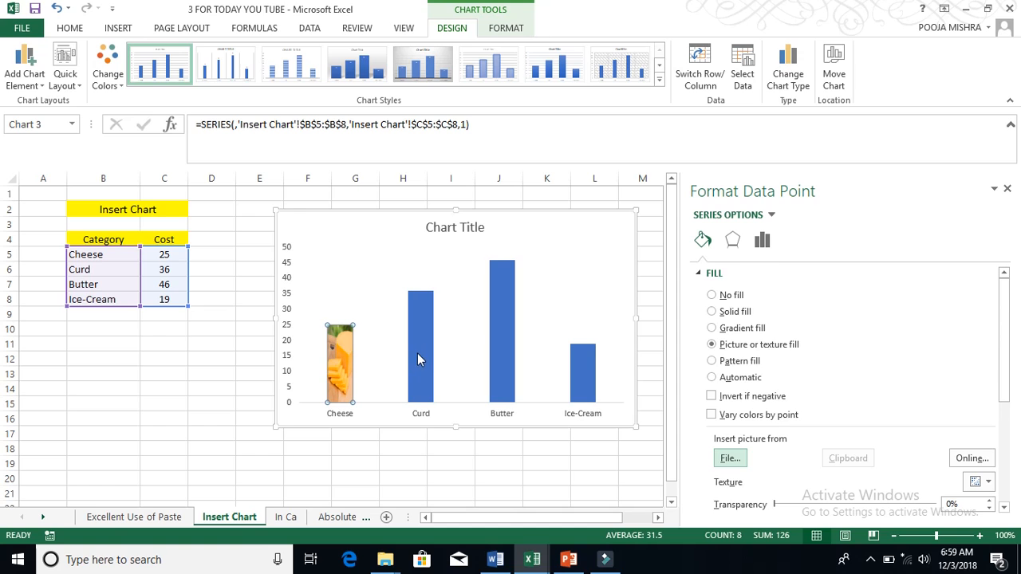
# - Fill the Curd column with the picture file "curd - Copy"
pyautogui.click(417, 354)
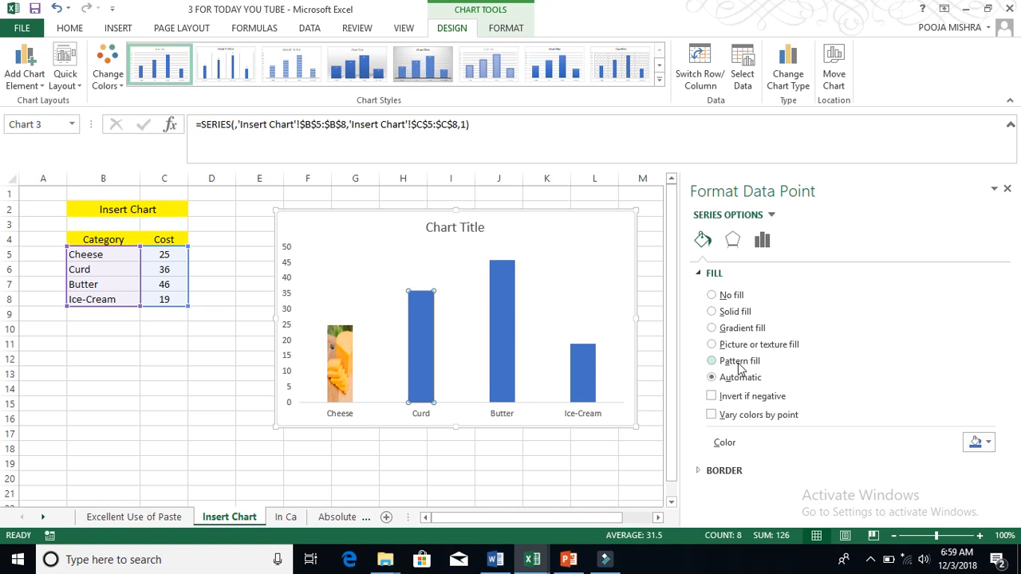
pyautogui.click(713, 345)
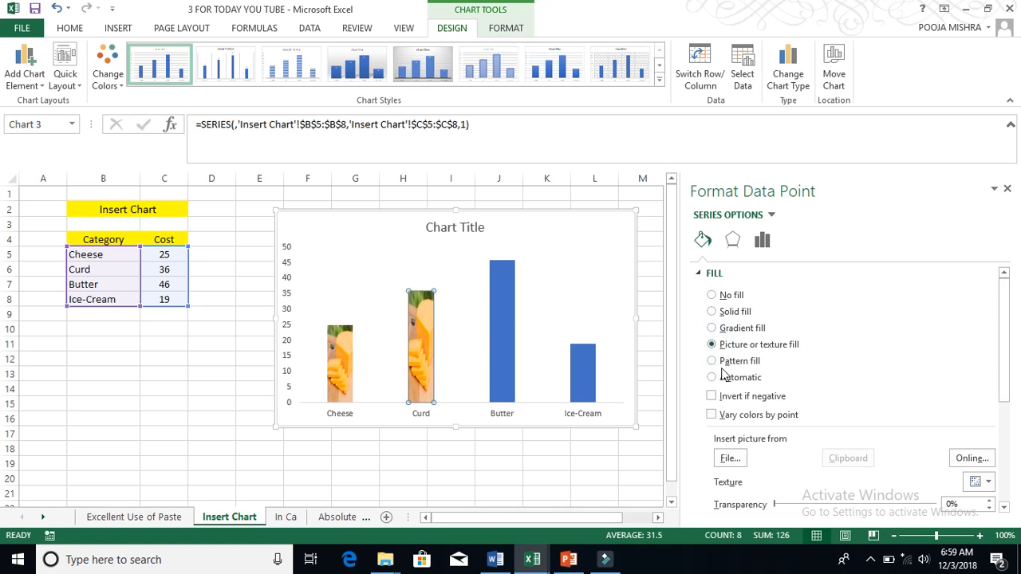
pyautogui.click(730, 460)
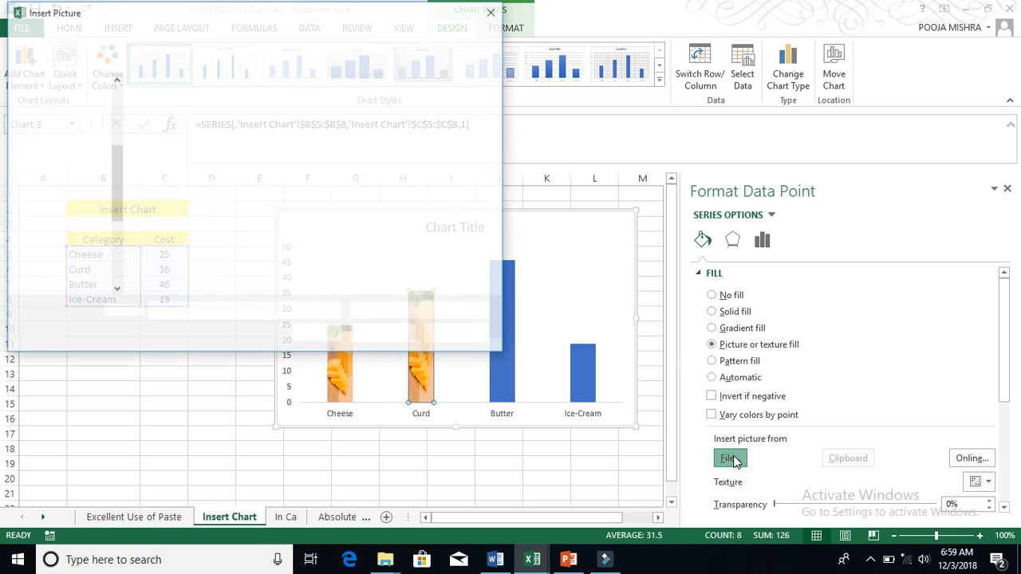
pyautogui.click(267, 203)
pyautogui.click(377, 335)
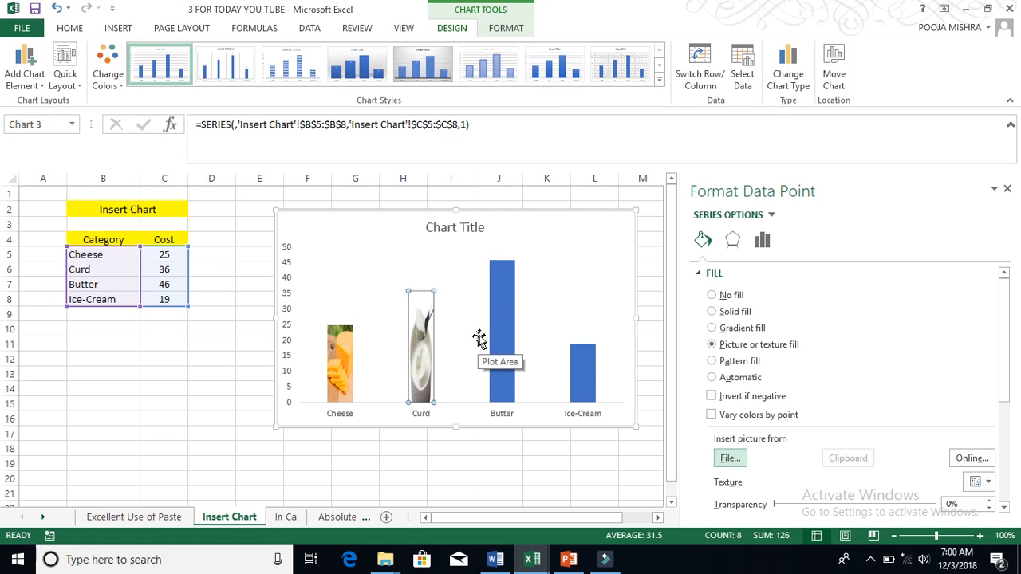
# - Fill the Butter column with the picture file "butter - Copy"
pyautogui.click(502, 333)
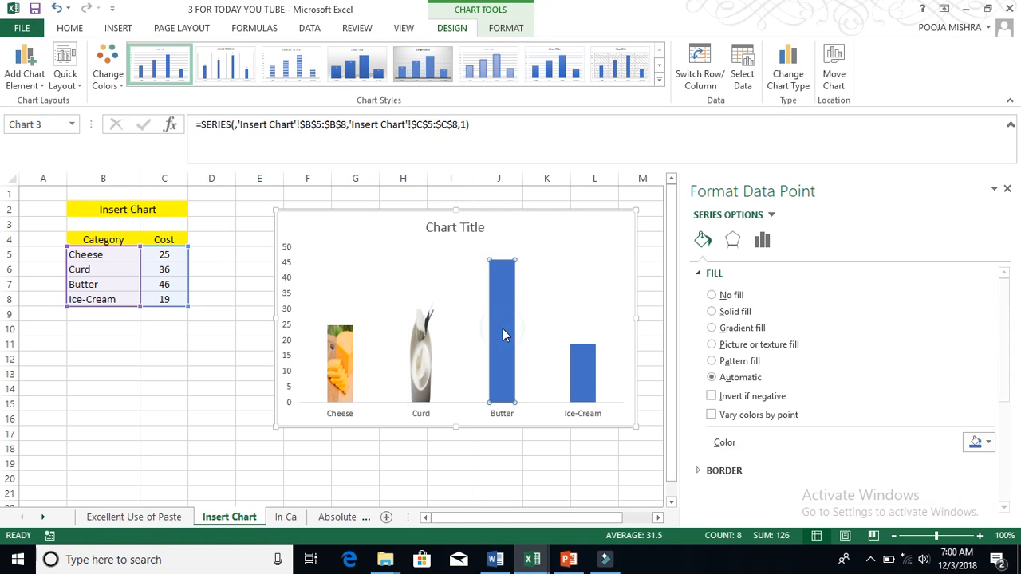
pyautogui.click(713, 343)
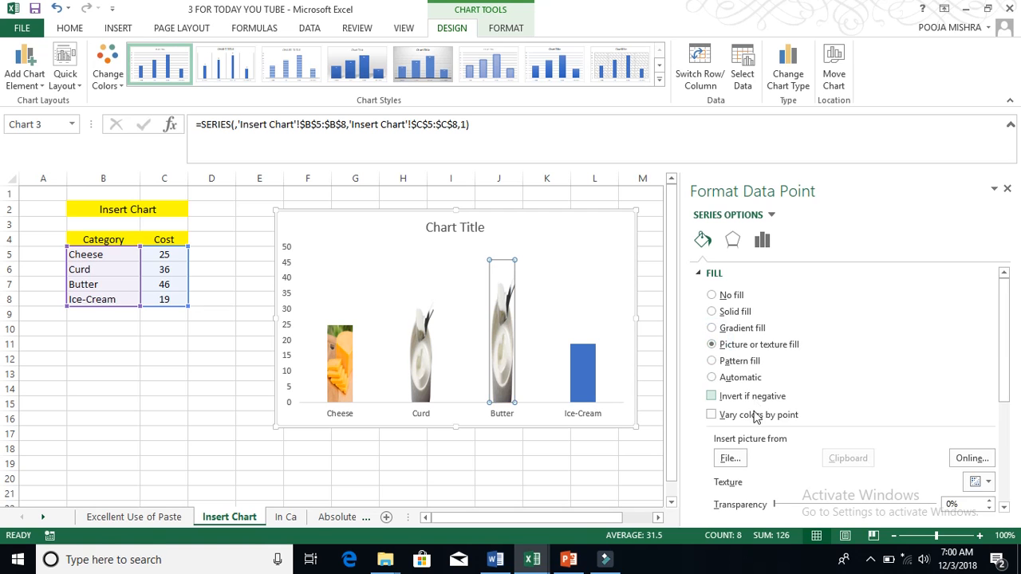
pyautogui.click(731, 459)
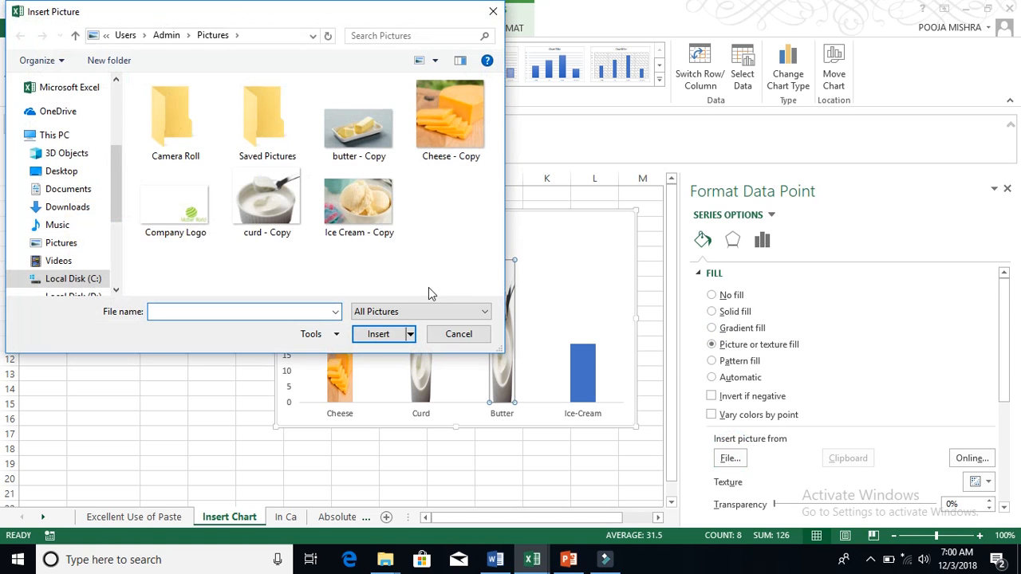
pyautogui.click(348, 136)
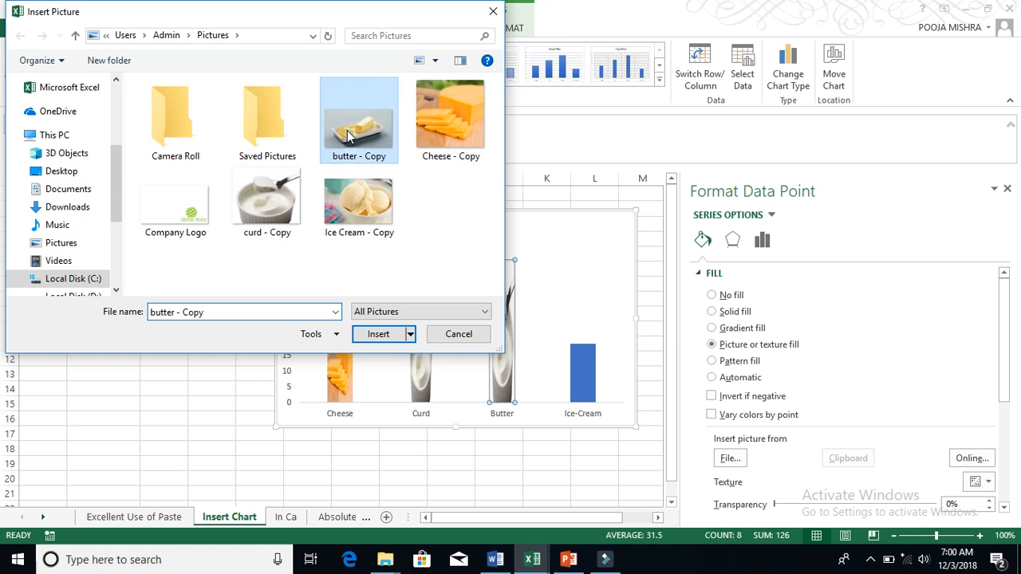
pyautogui.click(380, 336)
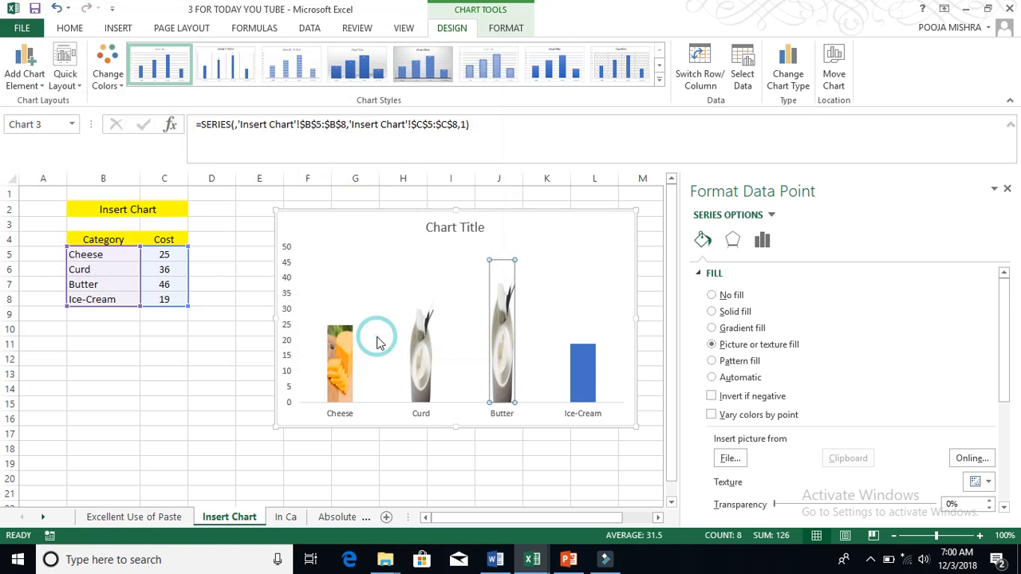
# - Fill the Ice-Cream column with the picture file "Ice Cream - Copy" and close the data point formatting
pyautogui.click(571, 375)
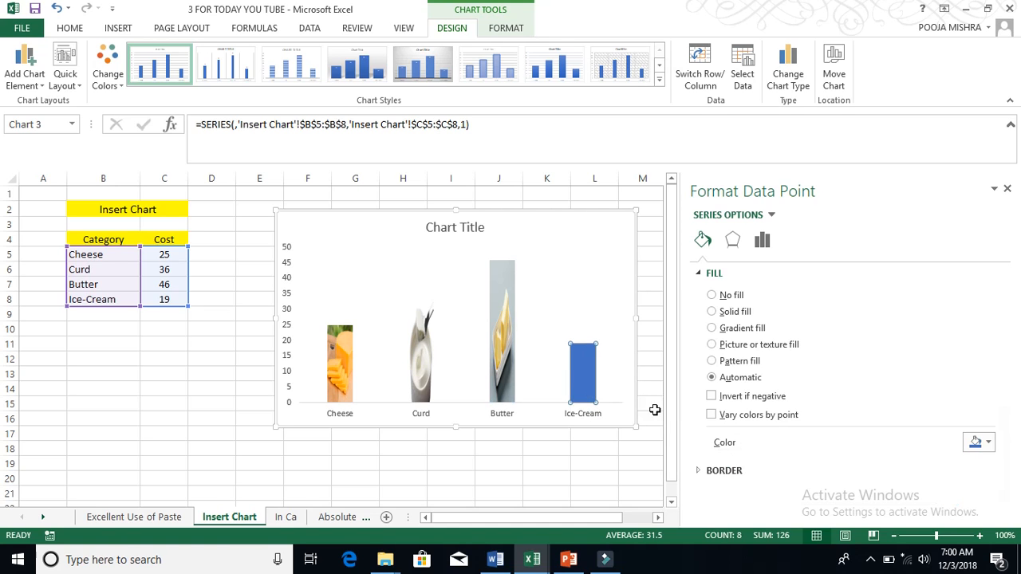
pyautogui.click(713, 345)
pyautogui.click(731, 457)
pyautogui.click(363, 201)
pyautogui.click(379, 334)
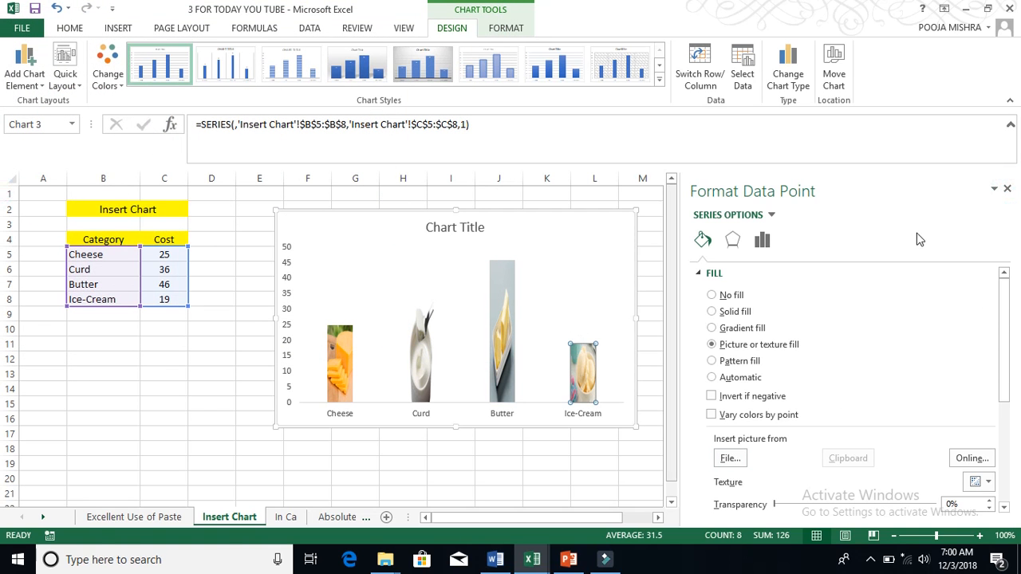
pyautogui.click(1007, 189)
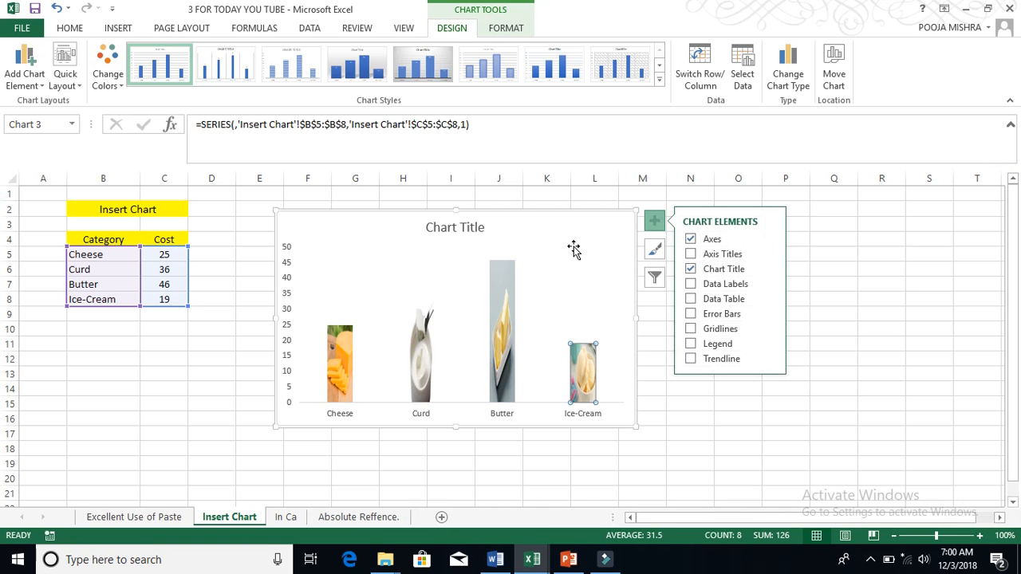
# - Enlarge the chart on all sides so it spans about columns E to N and rows 2 to 18
pyautogui.moveTo(636, 211); pyautogui.dragTo(657, 205)
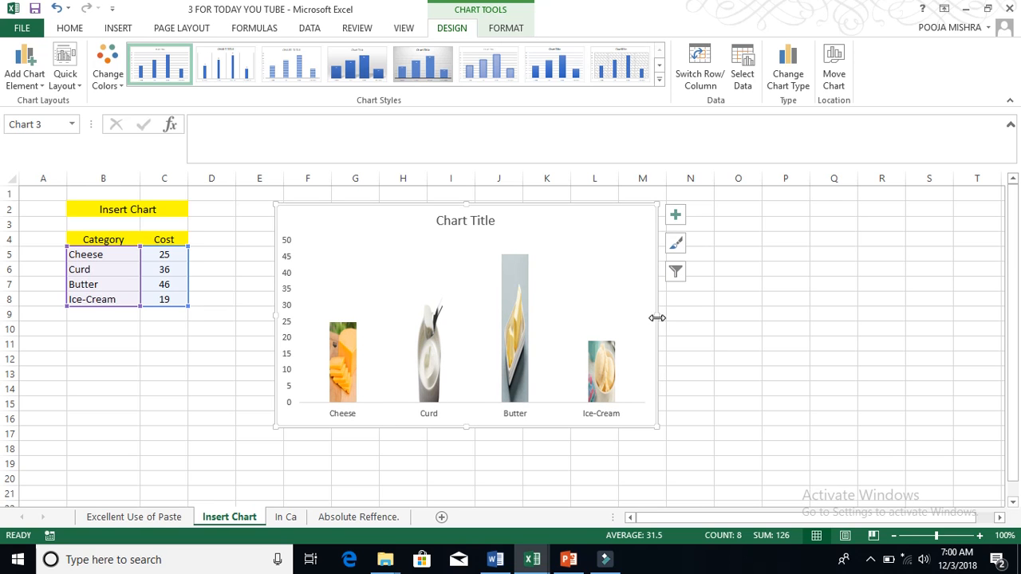
pyautogui.moveTo(657, 318); pyautogui.dragTo(719, 316)
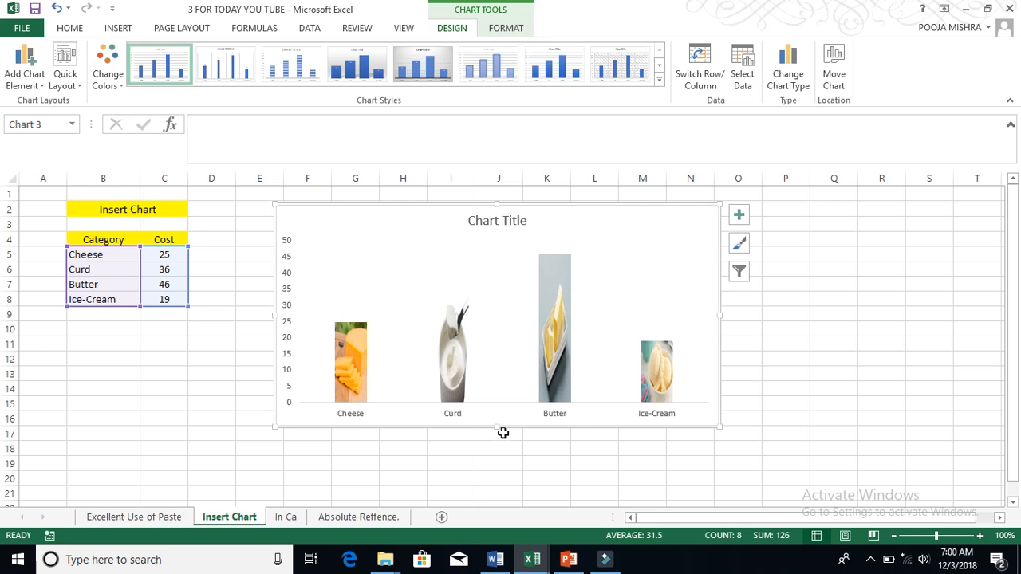
pyautogui.moveTo(501, 428); pyautogui.dragTo(458, 453)
pyautogui.moveTo(271, 332); pyautogui.dragTo(245, 333)
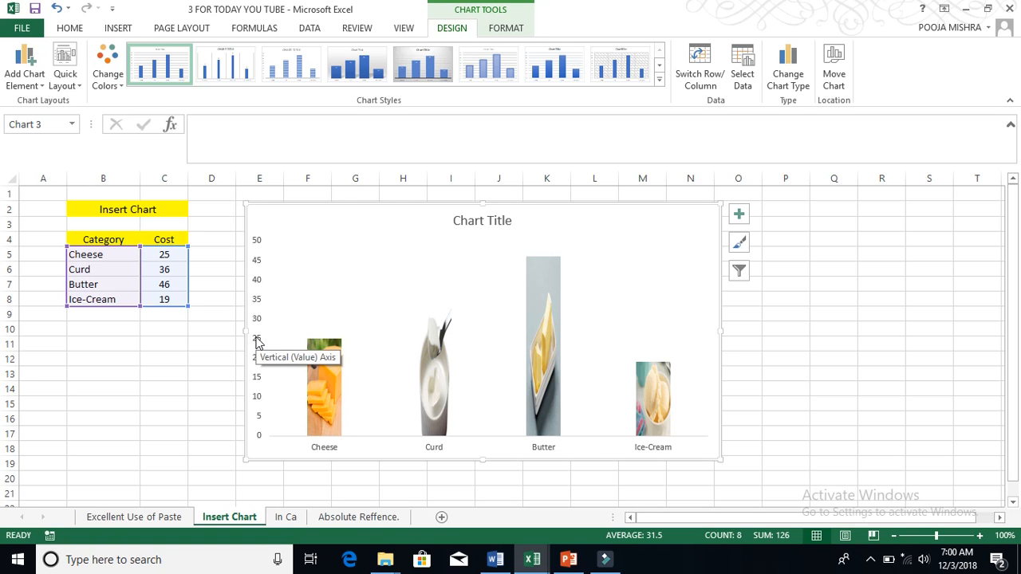
# - Set the chart's plot area to no fill and no outline
pyautogui.click(393, 292)
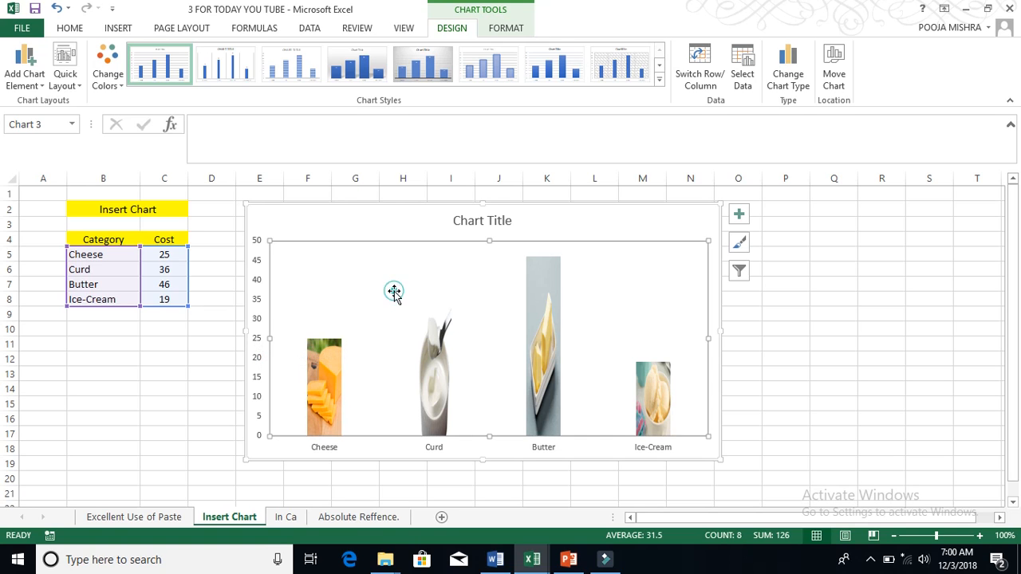
pyautogui.click(505, 27)
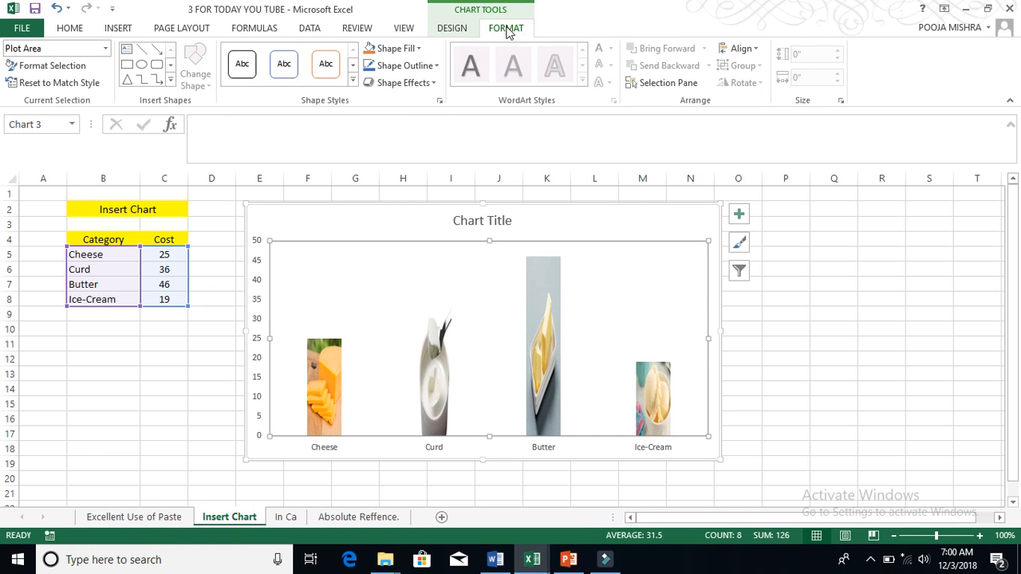
pyautogui.click(417, 49)
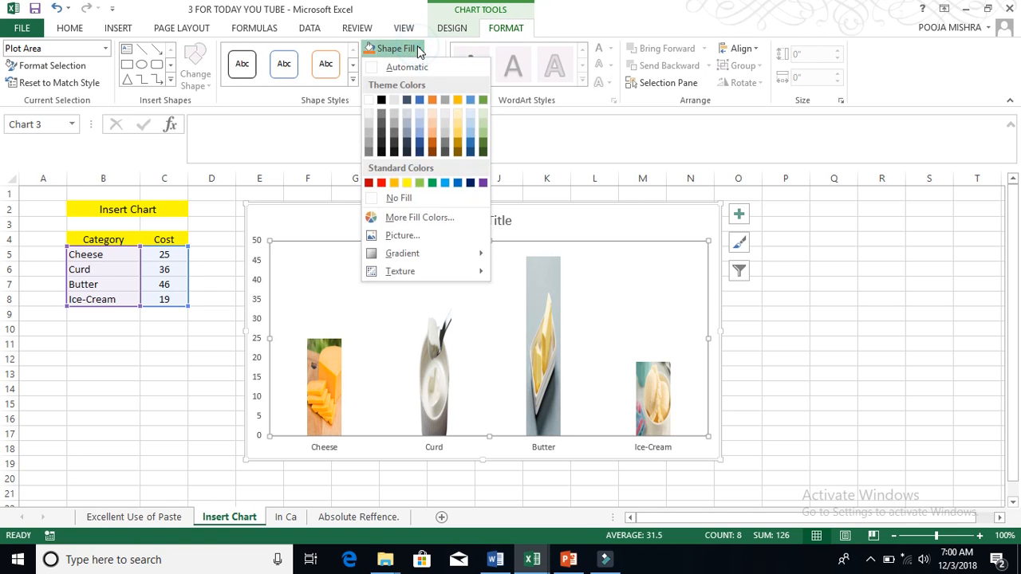
pyautogui.click(404, 202)
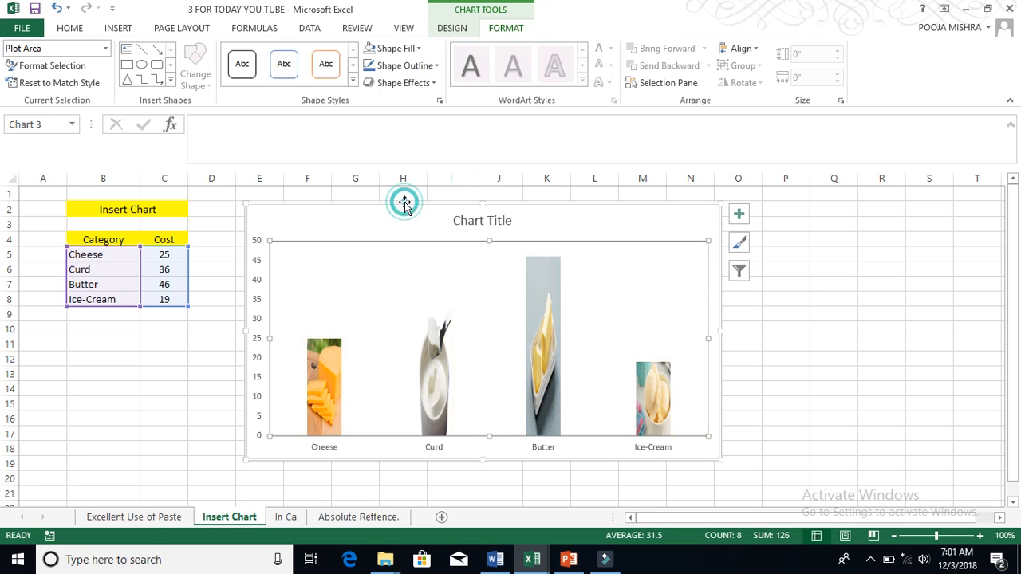
pyautogui.click(438, 66)
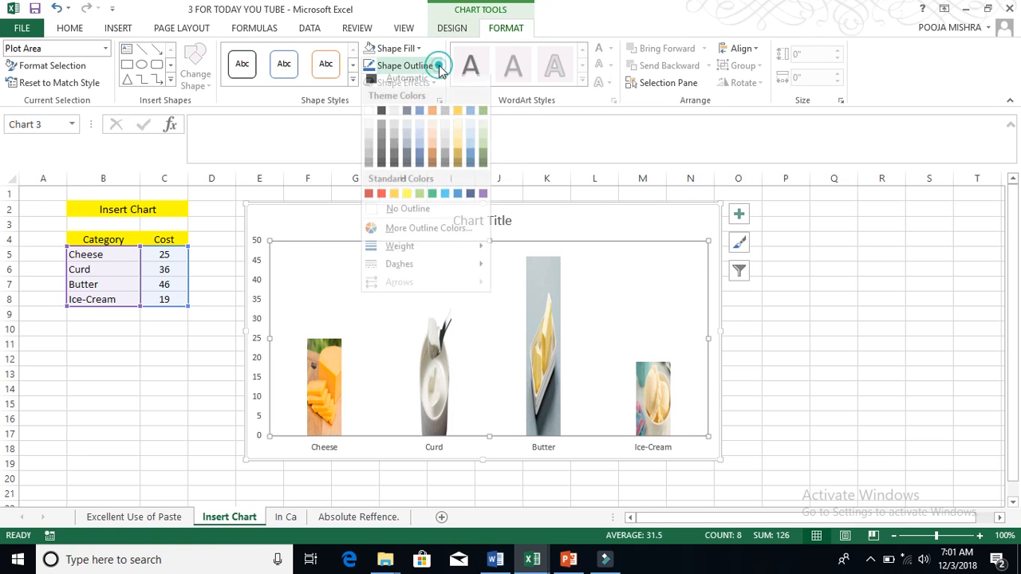
pyautogui.click(409, 211)
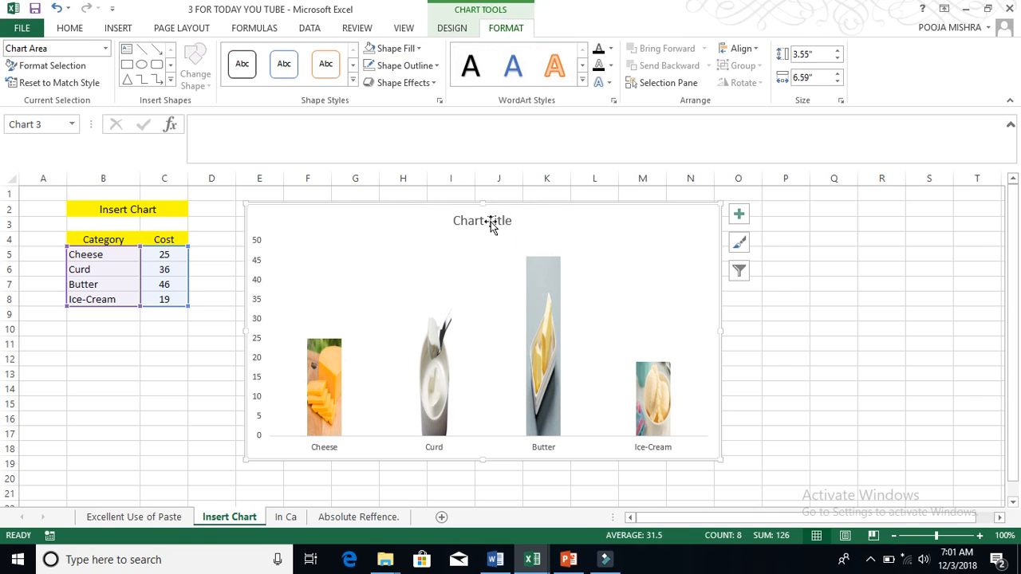
# - Replace the chart title text with "Mother World"
pyautogui.doubleClick(495, 221)
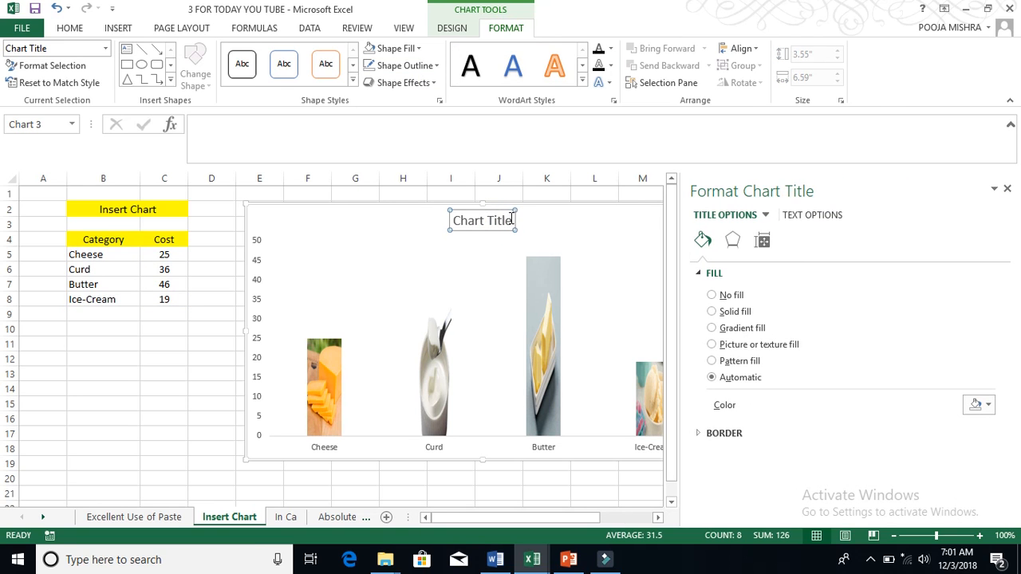
pyautogui.click(515, 219)
pyautogui.moveTo(471, 218); pyautogui.dragTo(458, 221)
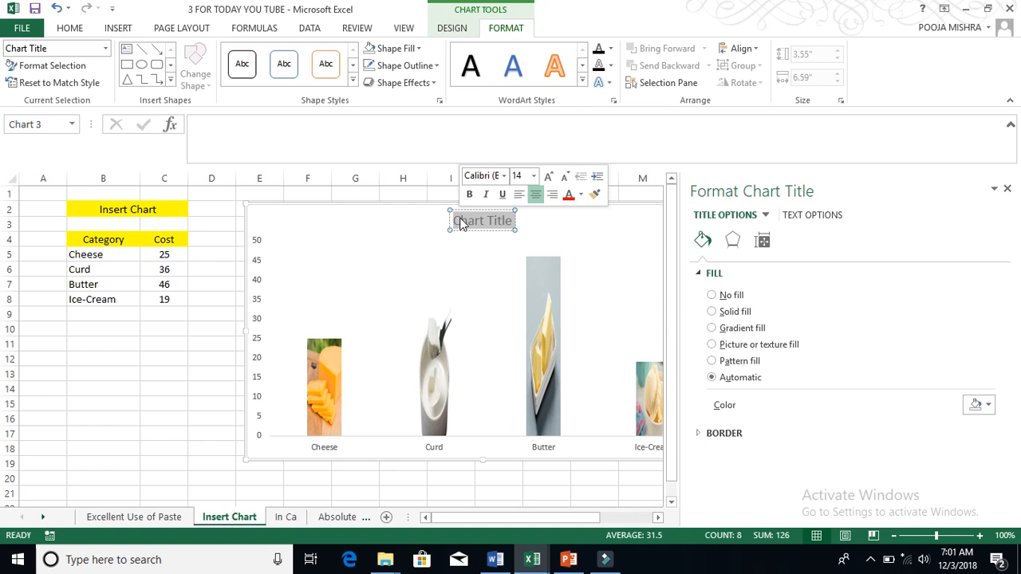
pyautogui.press('Delete')
pyautogui.write('Mo')
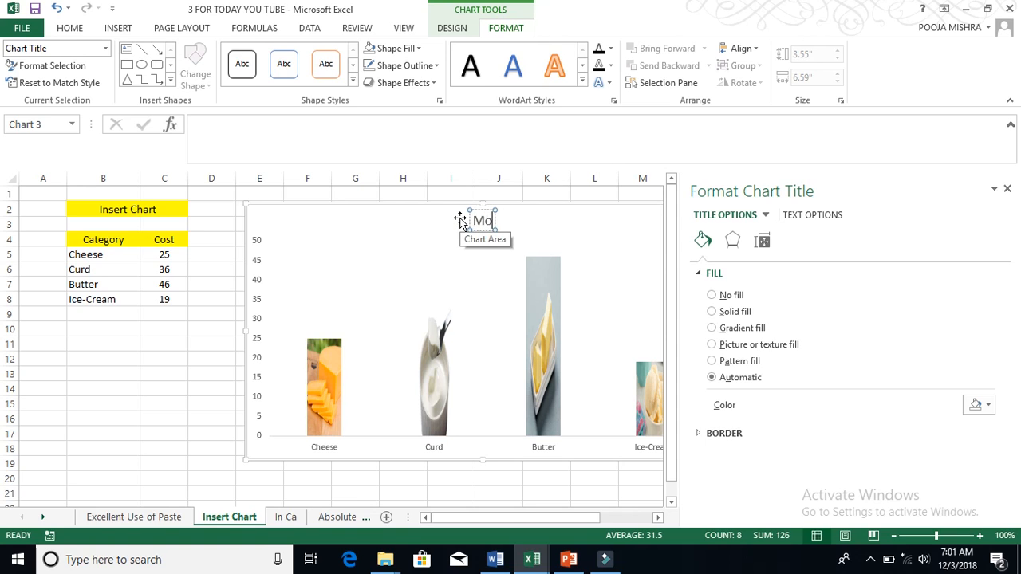
pyautogui.write('ther')
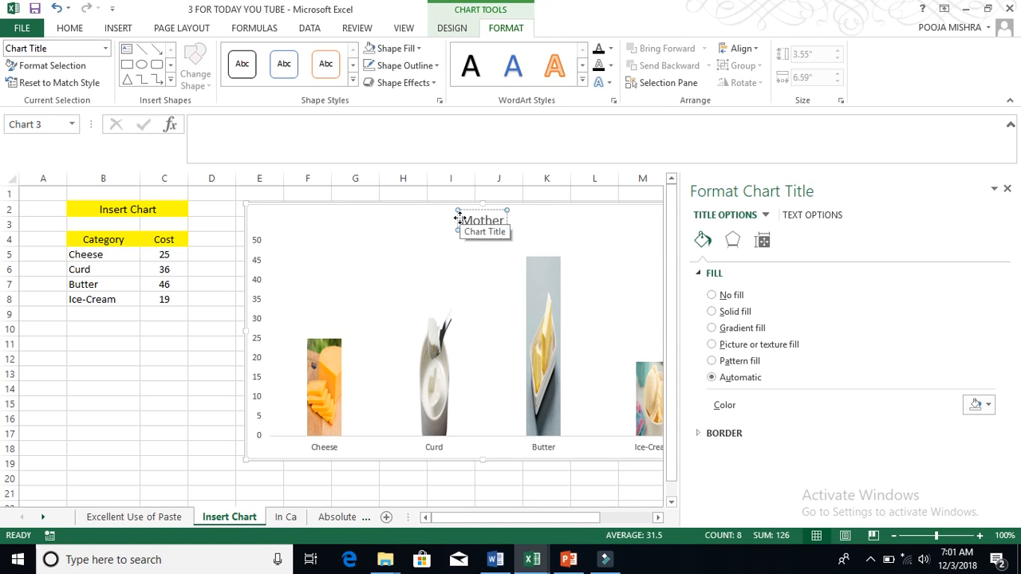
pyautogui.write(' World')
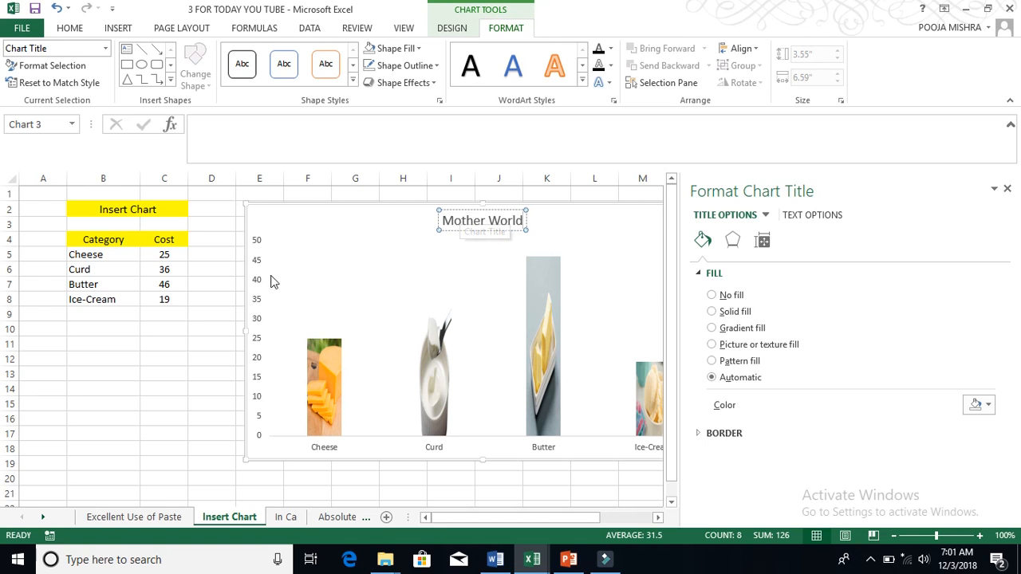
# - Give the chart title a solid light green fill at 0% transparency and close the title formatting
pyautogui.click(443, 221)
pyautogui.moveTo(462, 222); pyautogui.dragTo(526, 221)
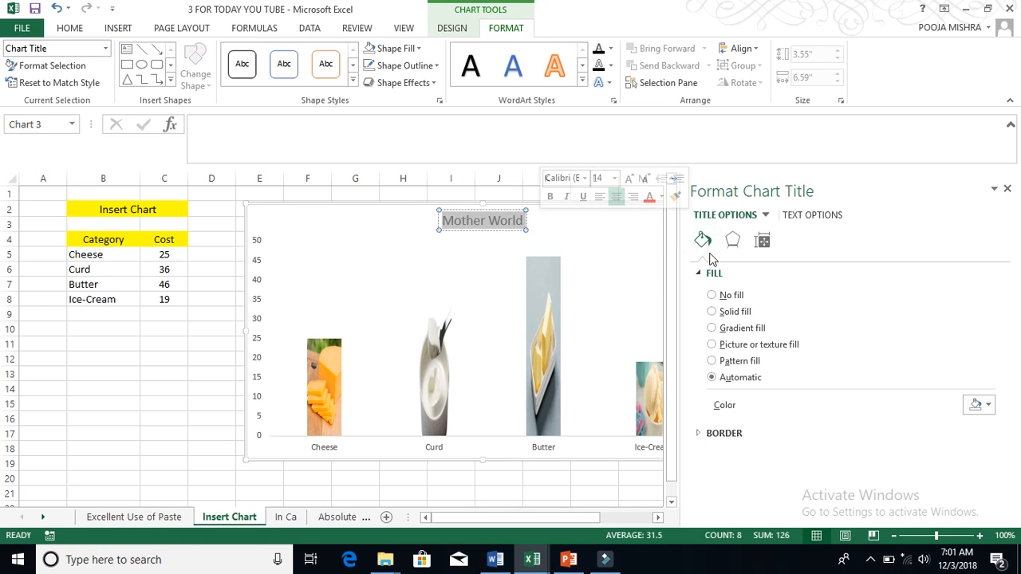
pyautogui.click(713, 312)
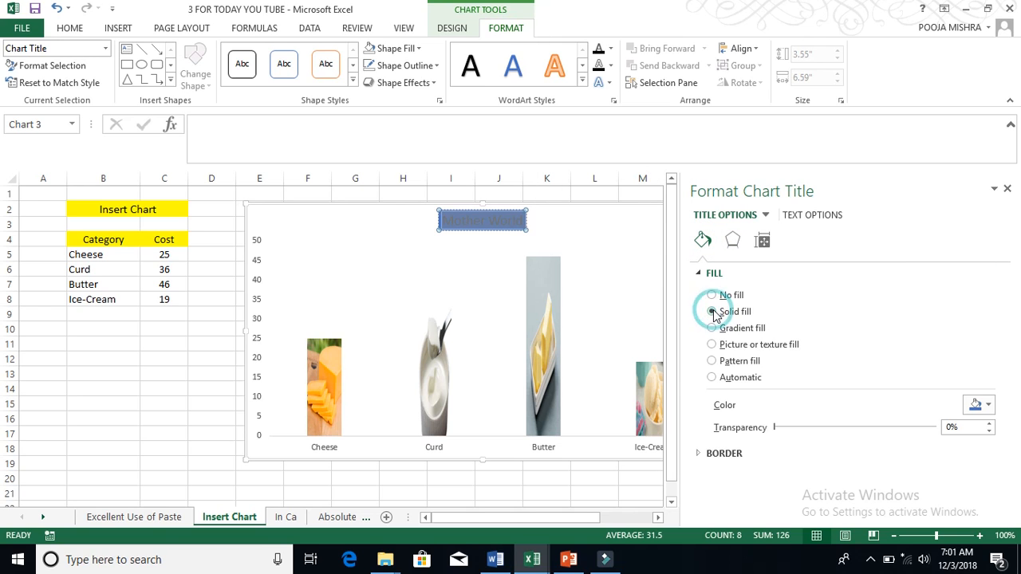
pyautogui.click(986, 404)
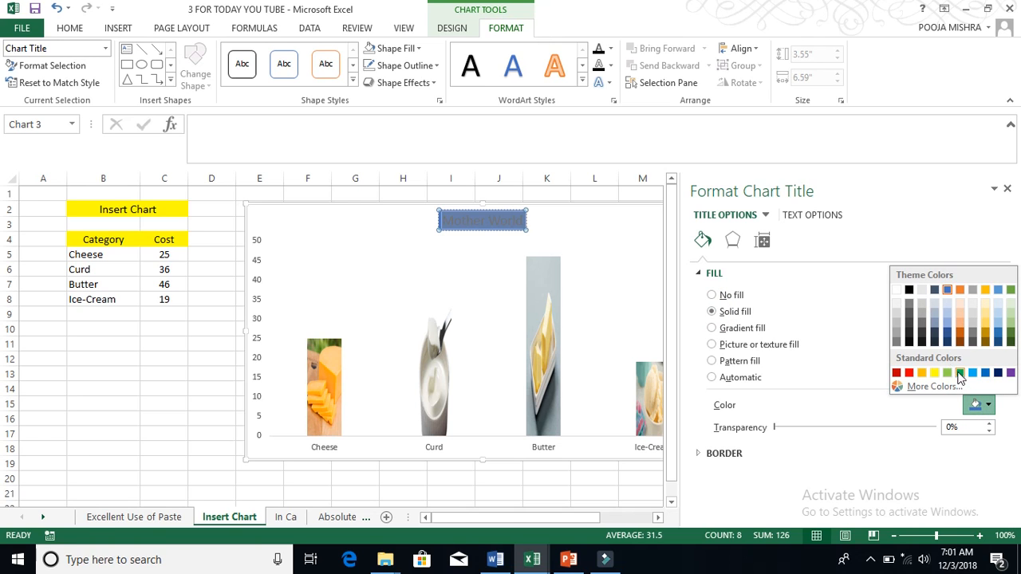
pyautogui.click(948, 373)
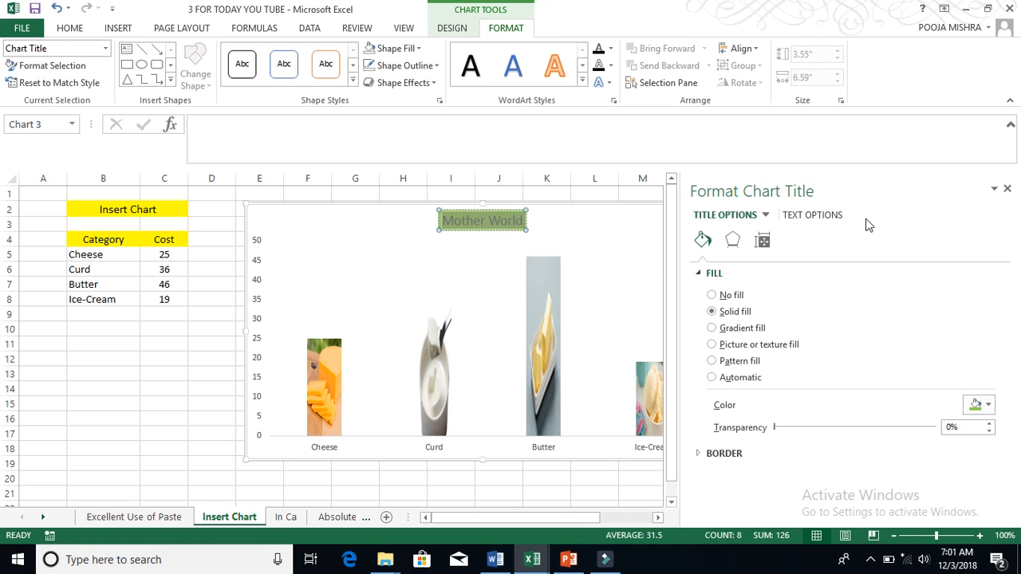
pyautogui.click(1008, 189)
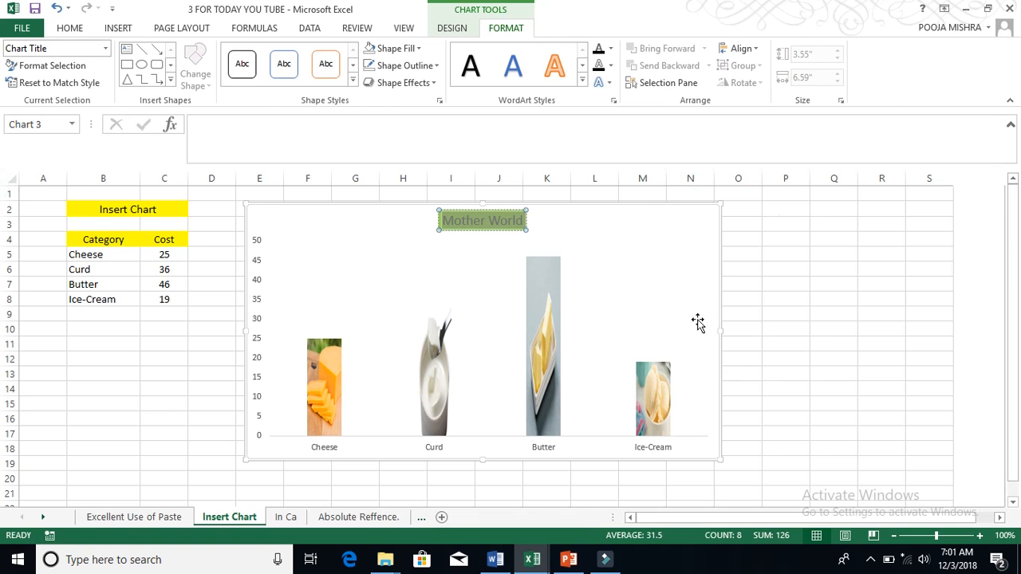
pyautogui.click(767, 299)
# - Enlarge the chart from its lower outer corner to about 3.65" high and 7.26" wide, then deselect it
pyautogui.click(670, 321)
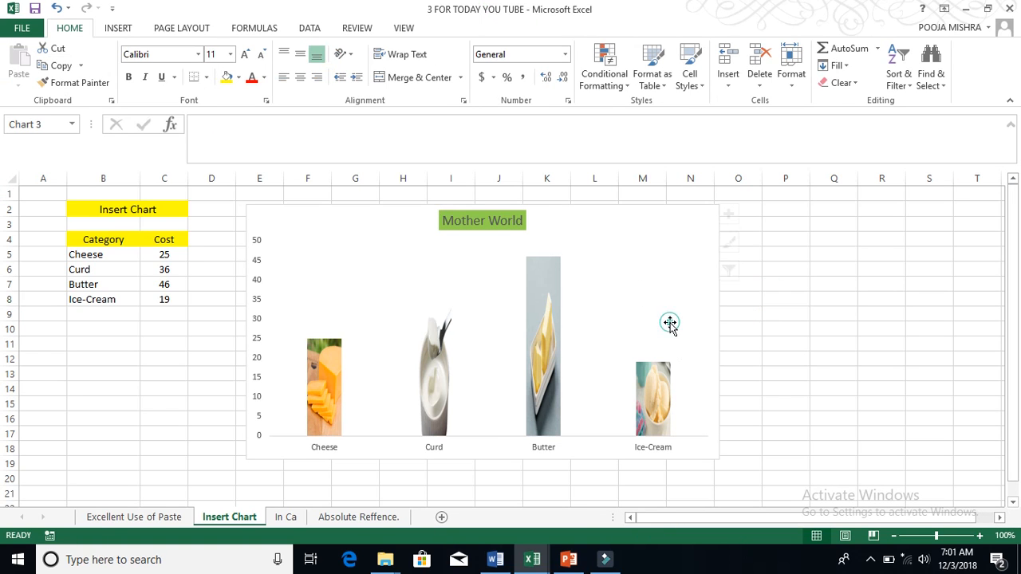
pyautogui.moveTo(718, 461); pyautogui.dragTo(768, 468)
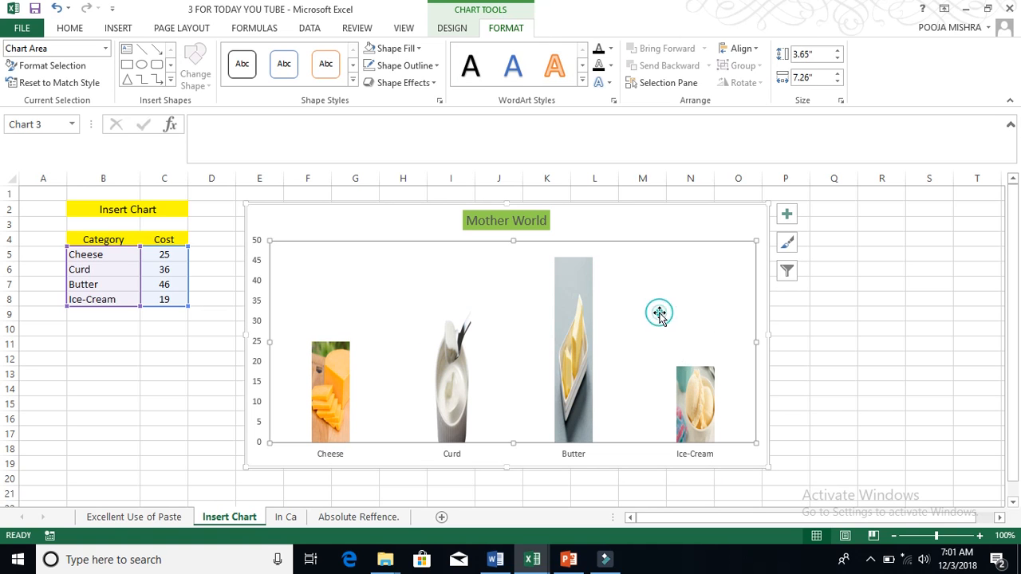
pyautogui.click(659, 314)
pyautogui.click(850, 385)
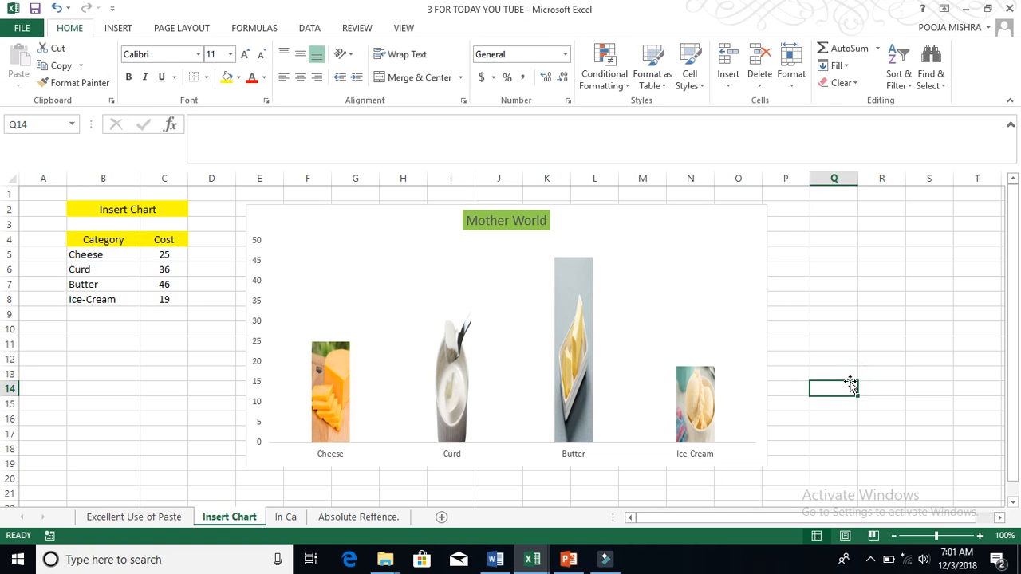
# - Add plain data labels to the picture-filled column series
pyautogui.click(325, 371)
pyautogui.rightClick(327, 372)
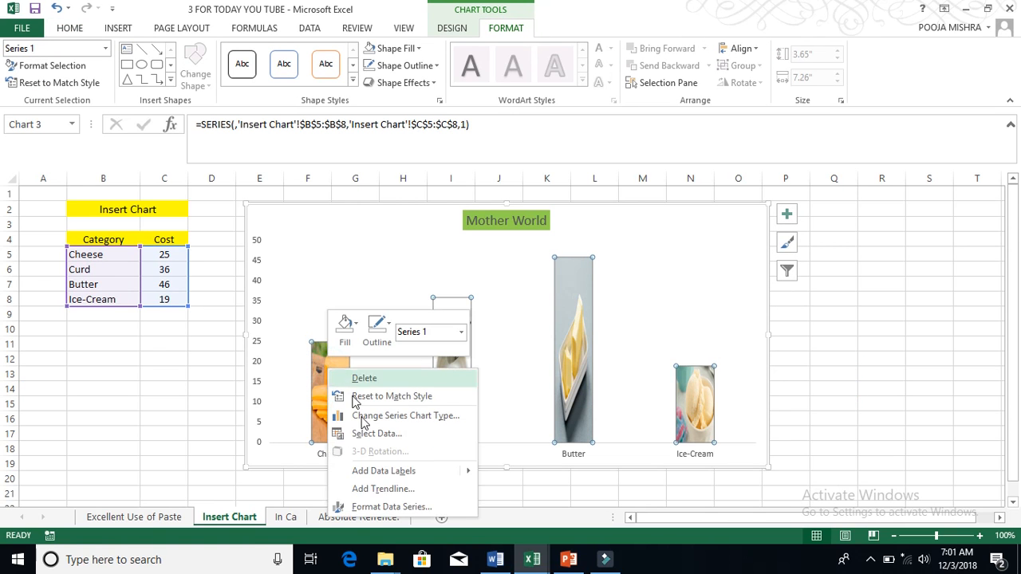
pyautogui.moveTo(370, 482)
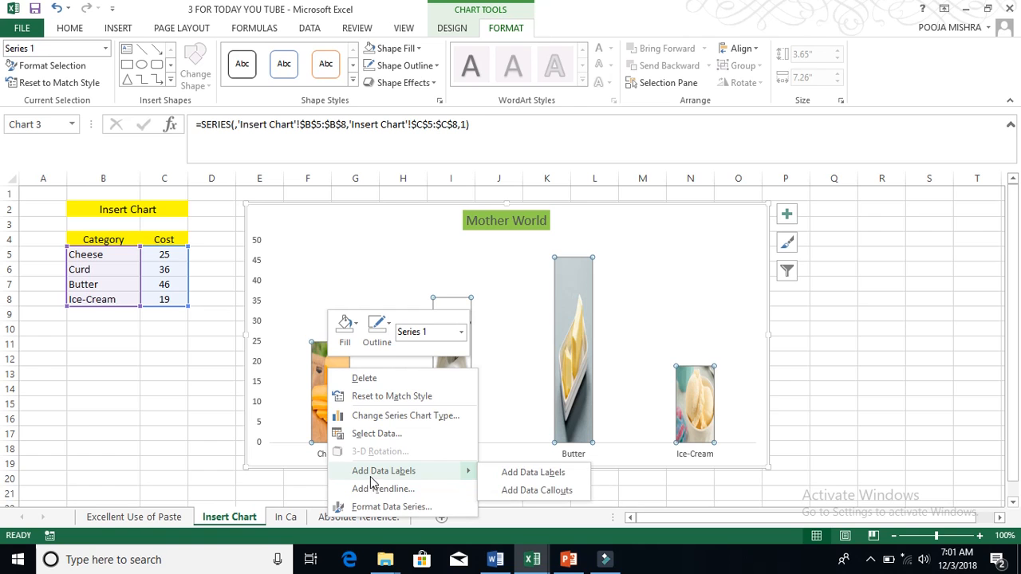
pyautogui.click(520, 472)
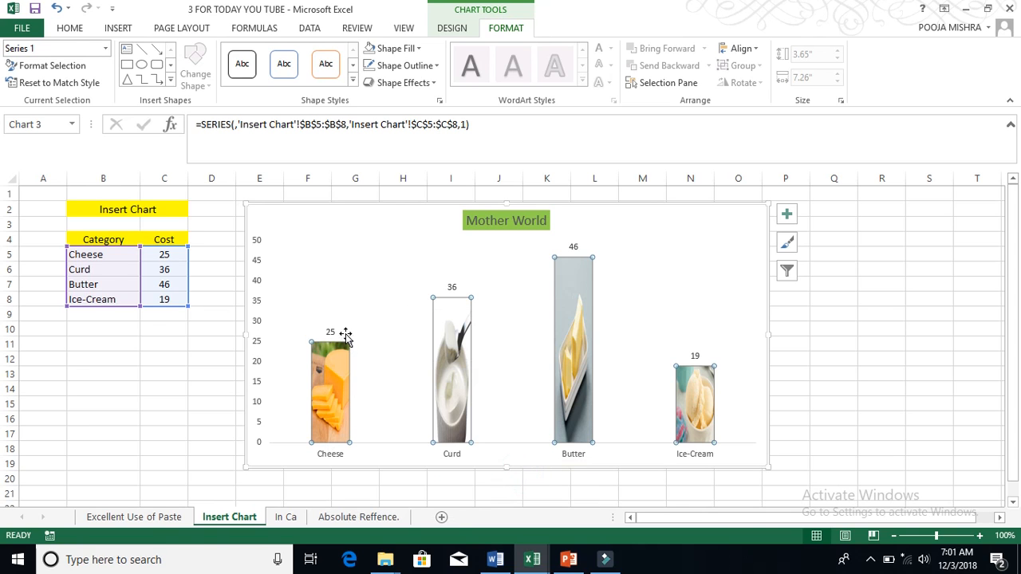
# - Format the series data labels in bold at font size 14 and deselect the chart
pyautogui.click(329, 334)
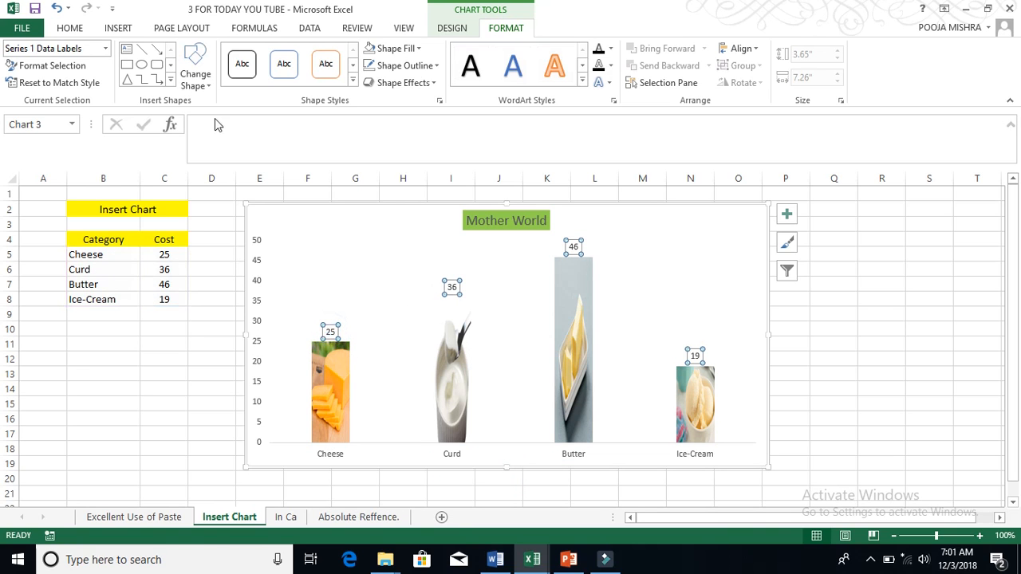
pyautogui.click(67, 32)
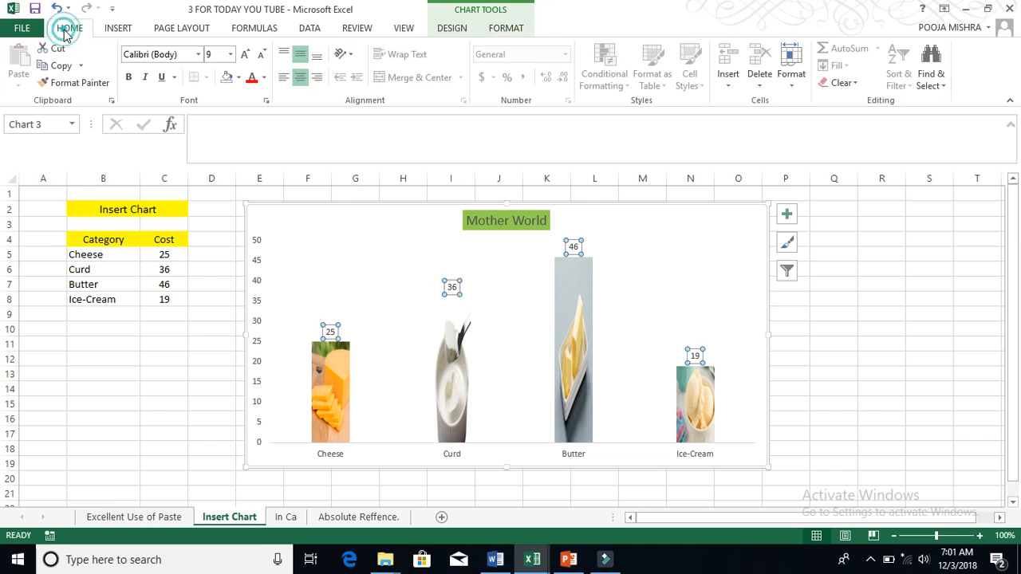
pyautogui.click(214, 54)
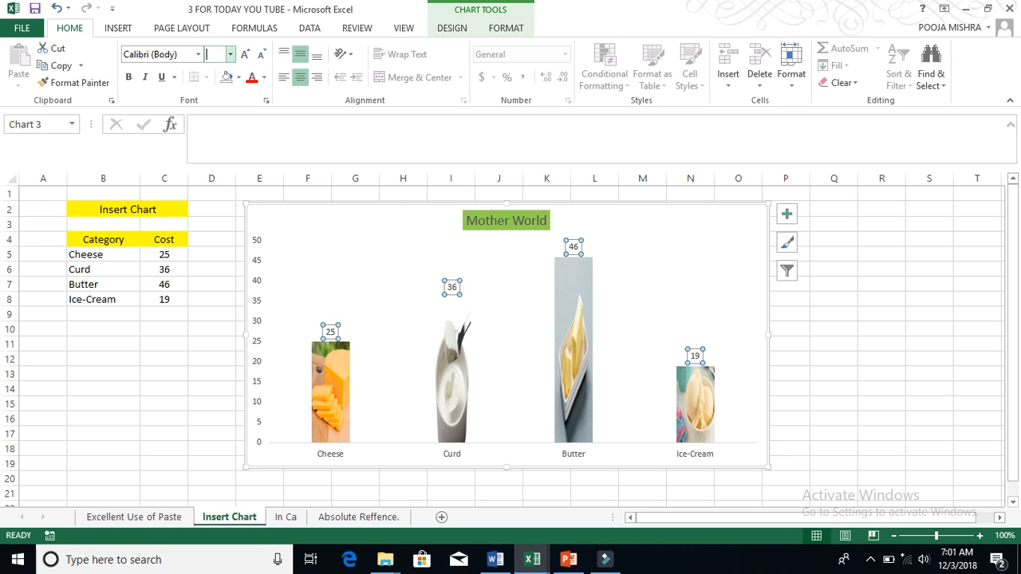
pyautogui.press('Return')
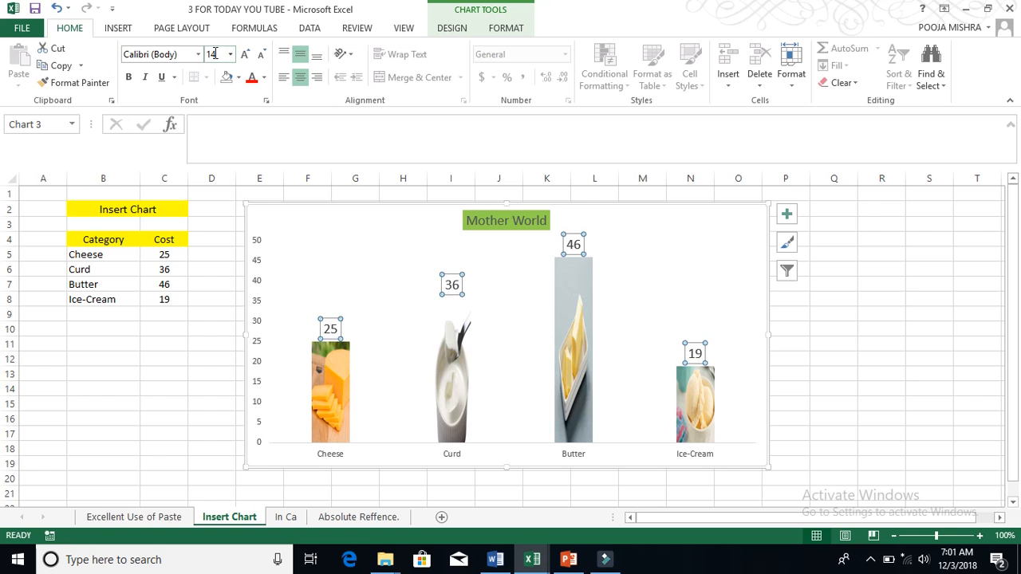
pyautogui.click(128, 77)
pyautogui.click(178, 401)
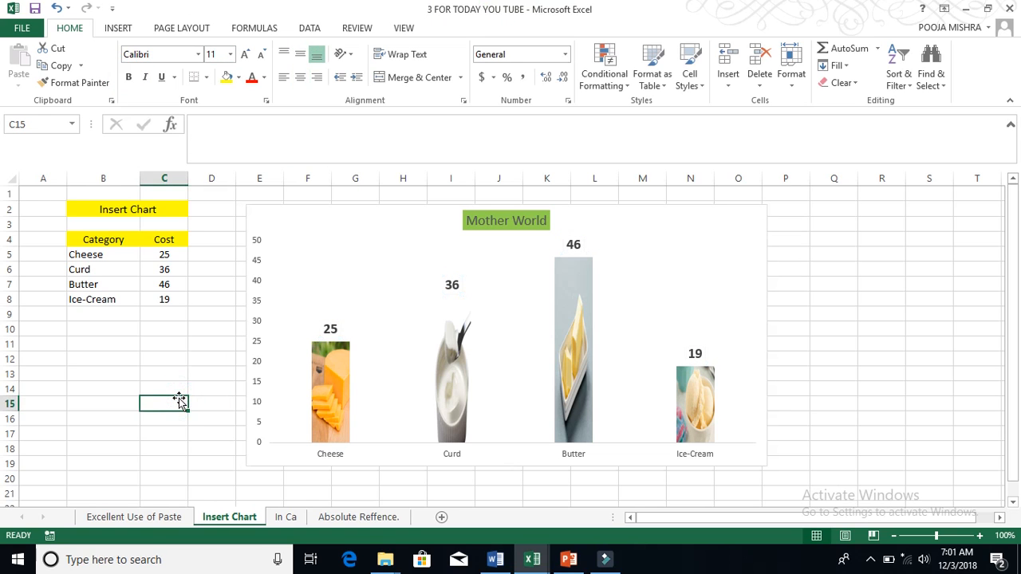